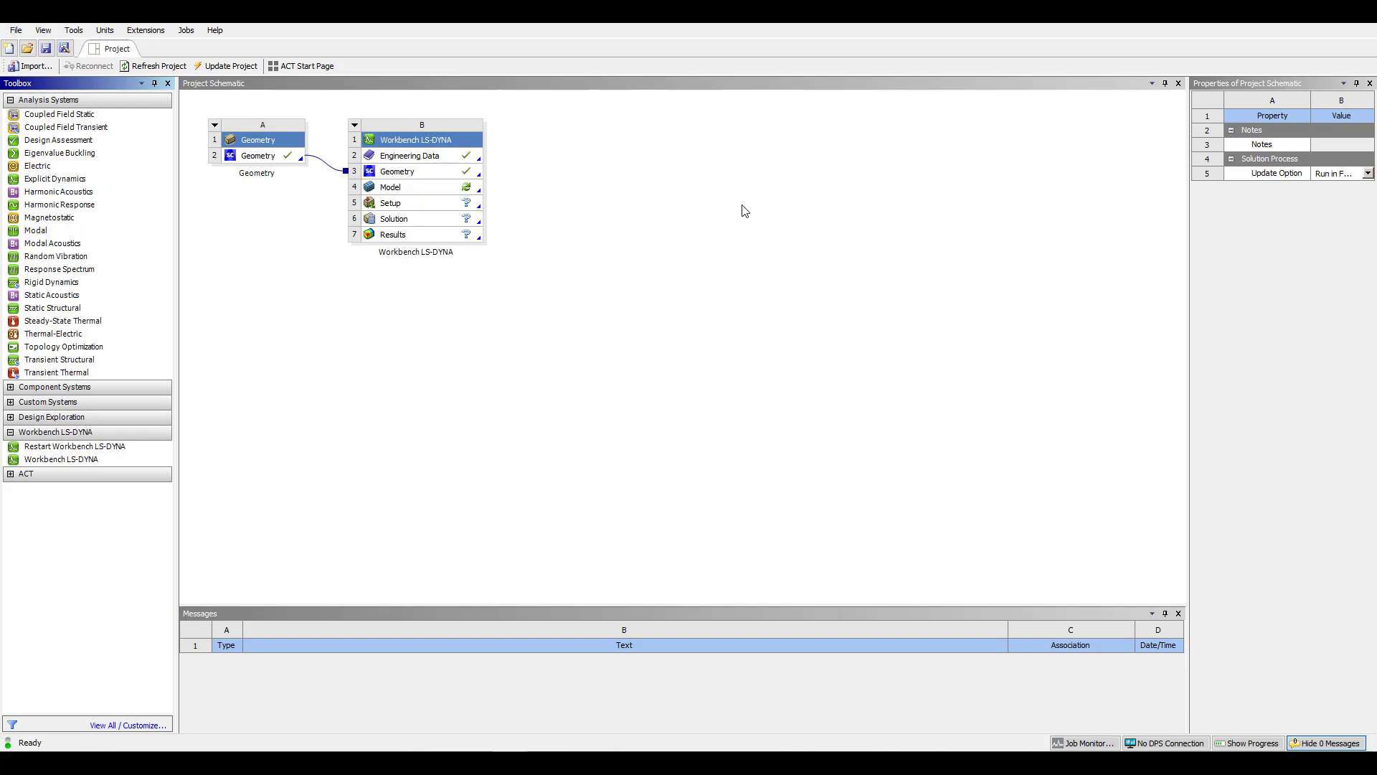
# Select Geometry cell A2 and bring up its context menu.
pyautogui.click(260, 160)
pyautogui.rightClick(260, 160)
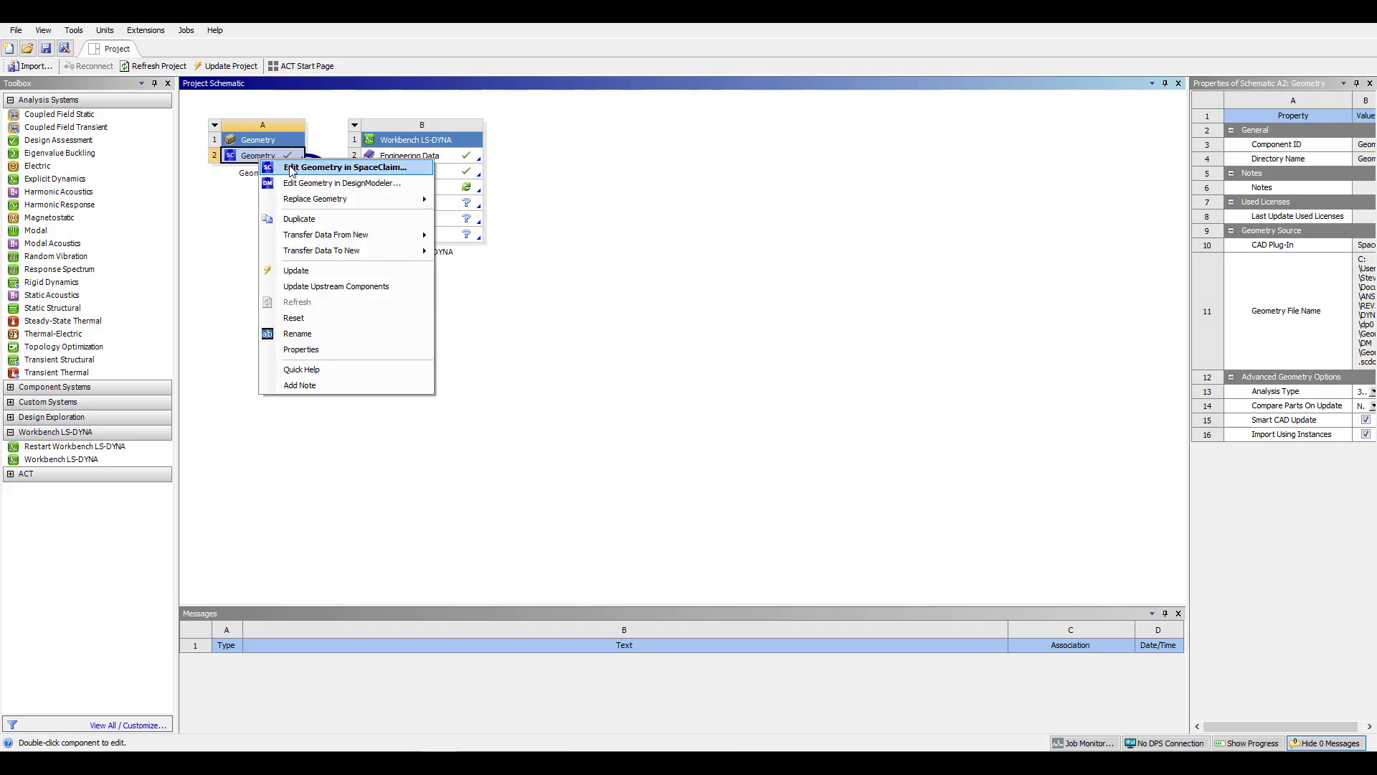
# Edit the geometry in SpaceClaim and expand Component1 to reveal its Solid body.
pyautogui.click(291, 169)
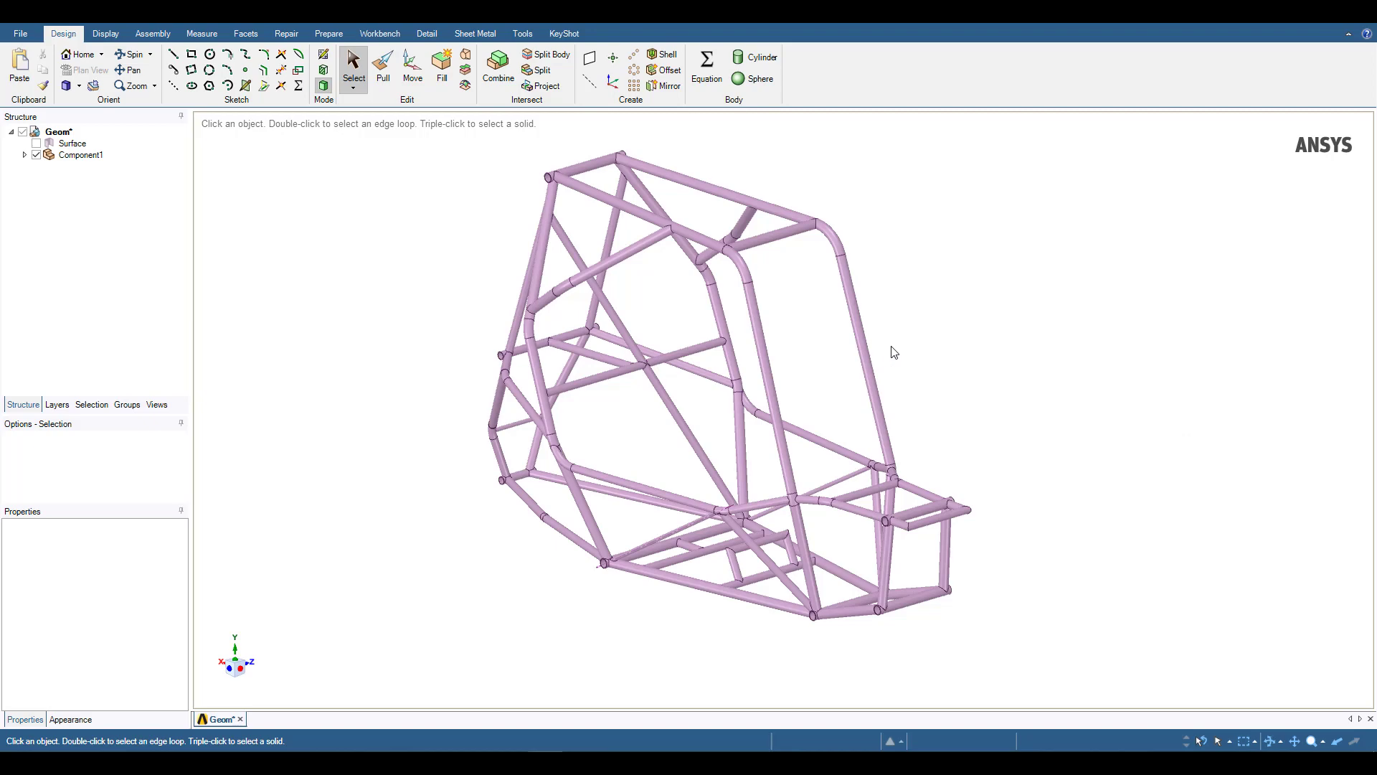
pyautogui.click(24, 155)
# Copy-paste one tube face as a trial Surface body, then delete it.
pyautogui.click(543, 367)
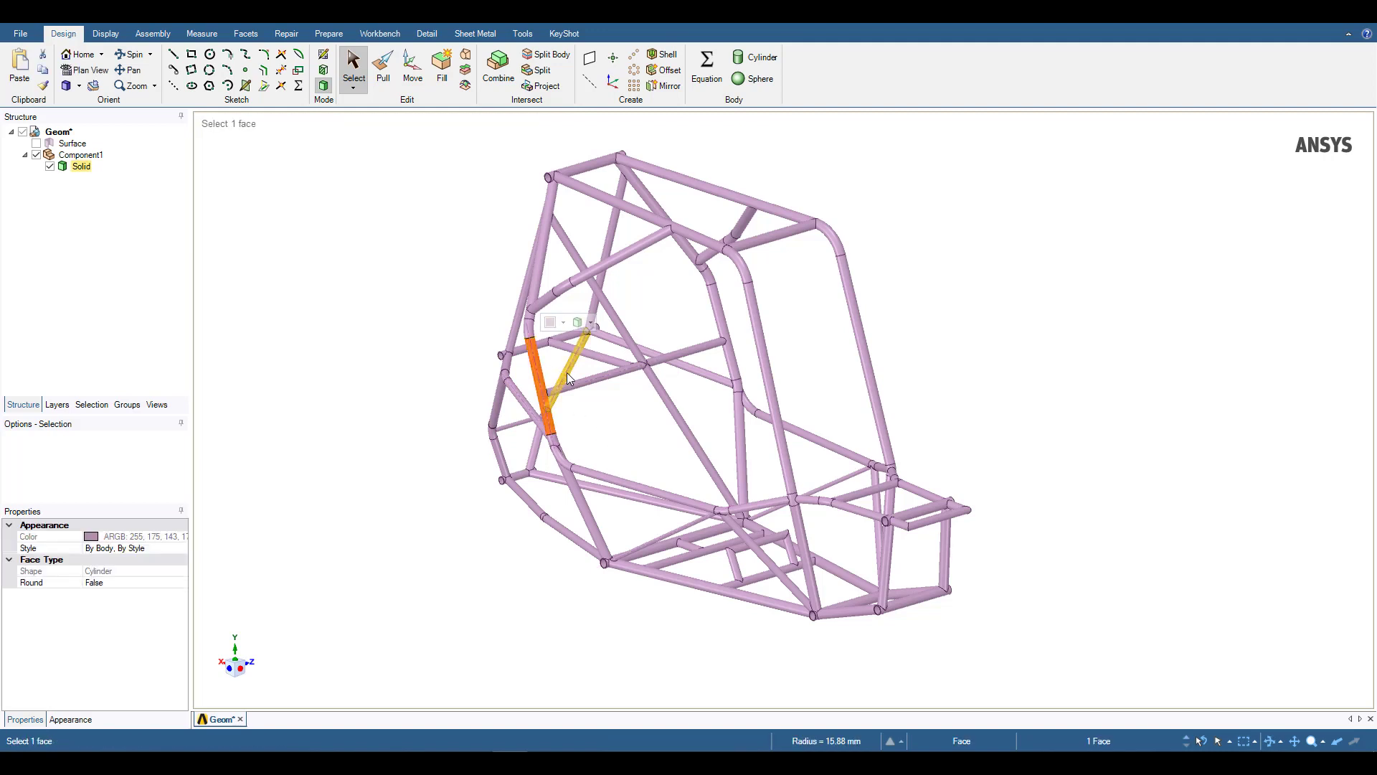
pyautogui.hotkey('ctrl', 'c')
pyautogui.hotkey('ctrl', 'v')
pyautogui.click(305, 246)
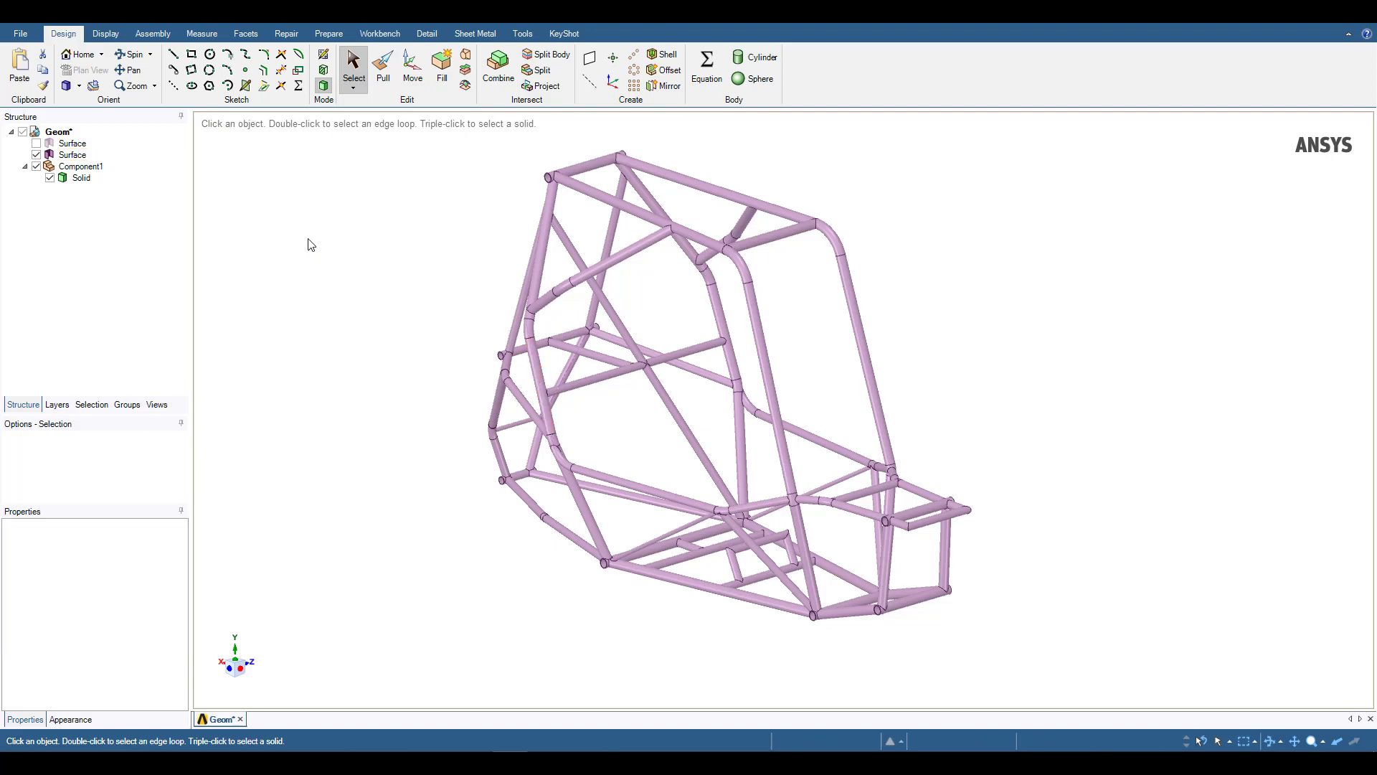
pyautogui.rightClick(62, 153)
pyautogui.click(98, 211)
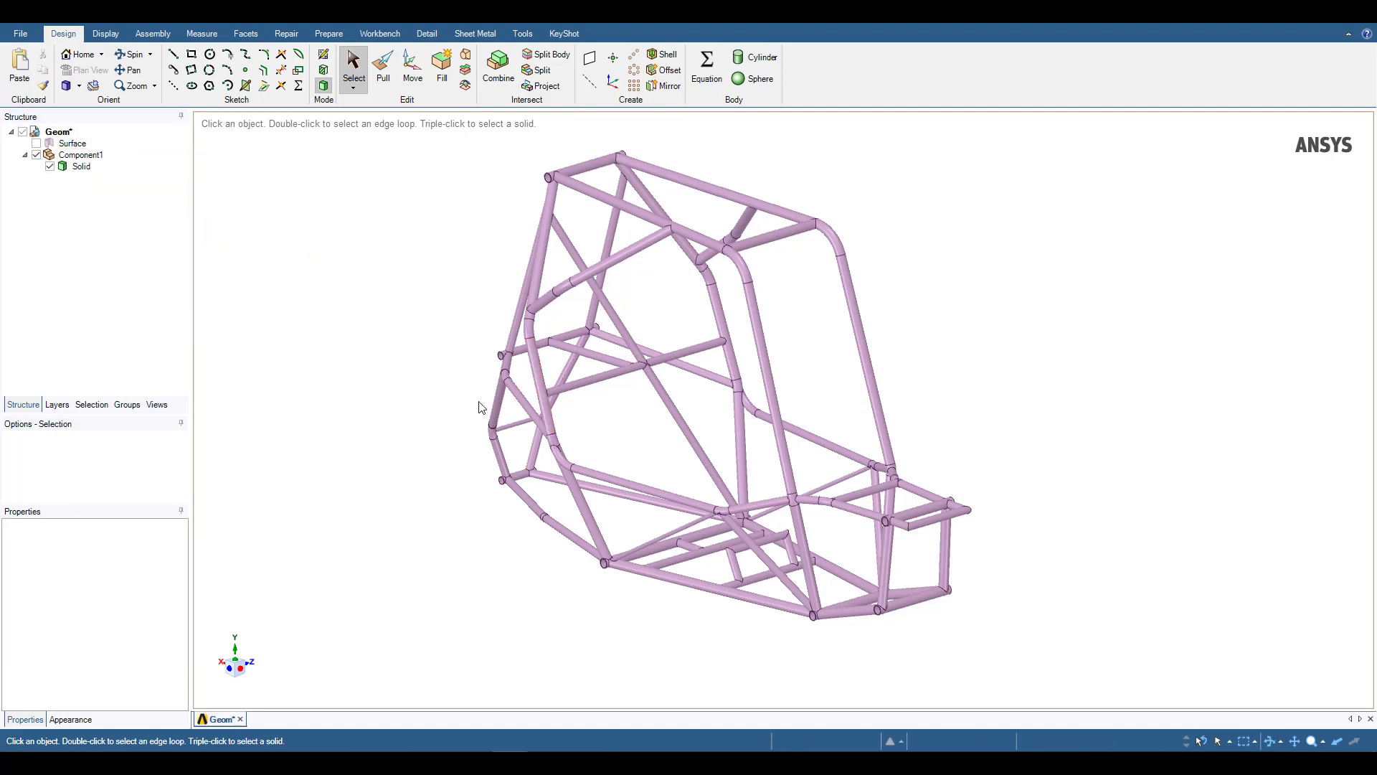
# Select all equal-radius tube faces and turn them into 55 Surface bodies.
pyautogui.click(98, 409)
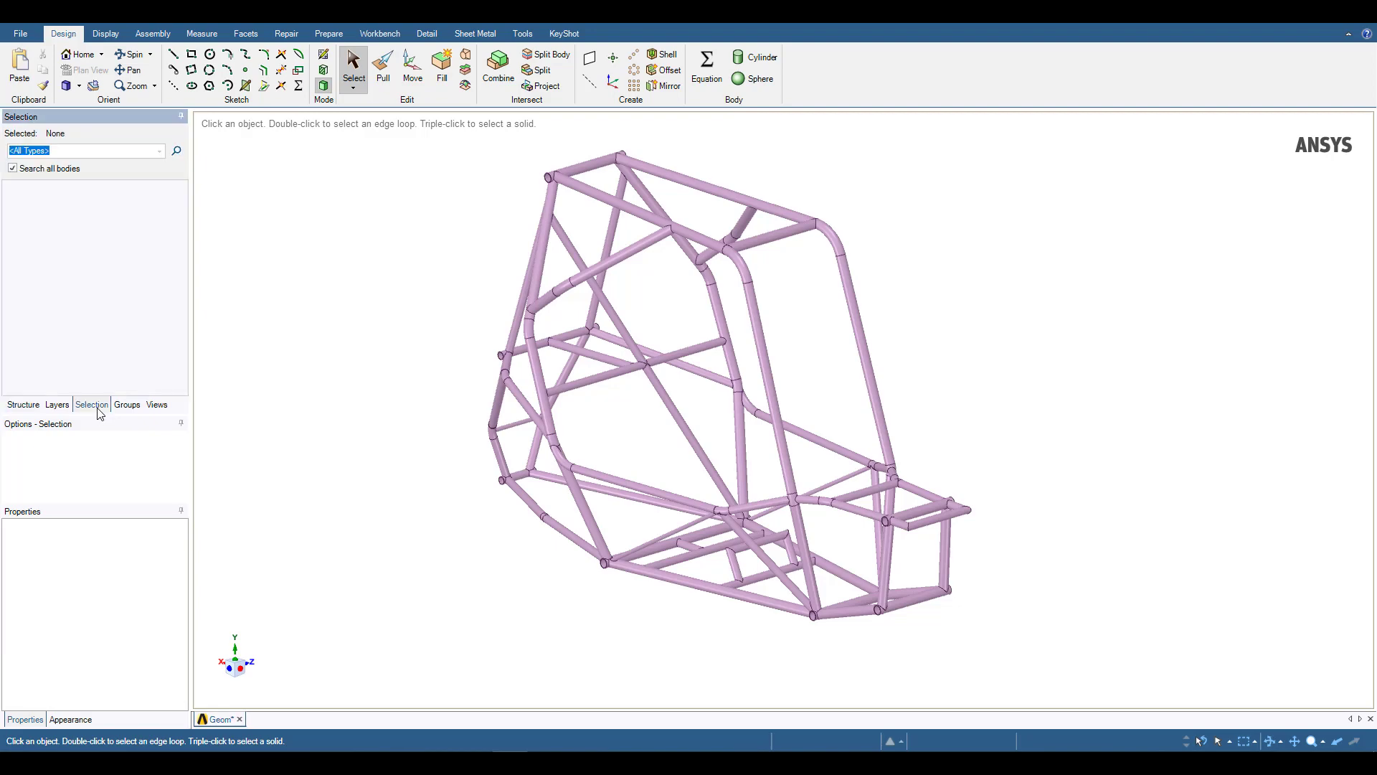
pyautogui.click(434, 408)
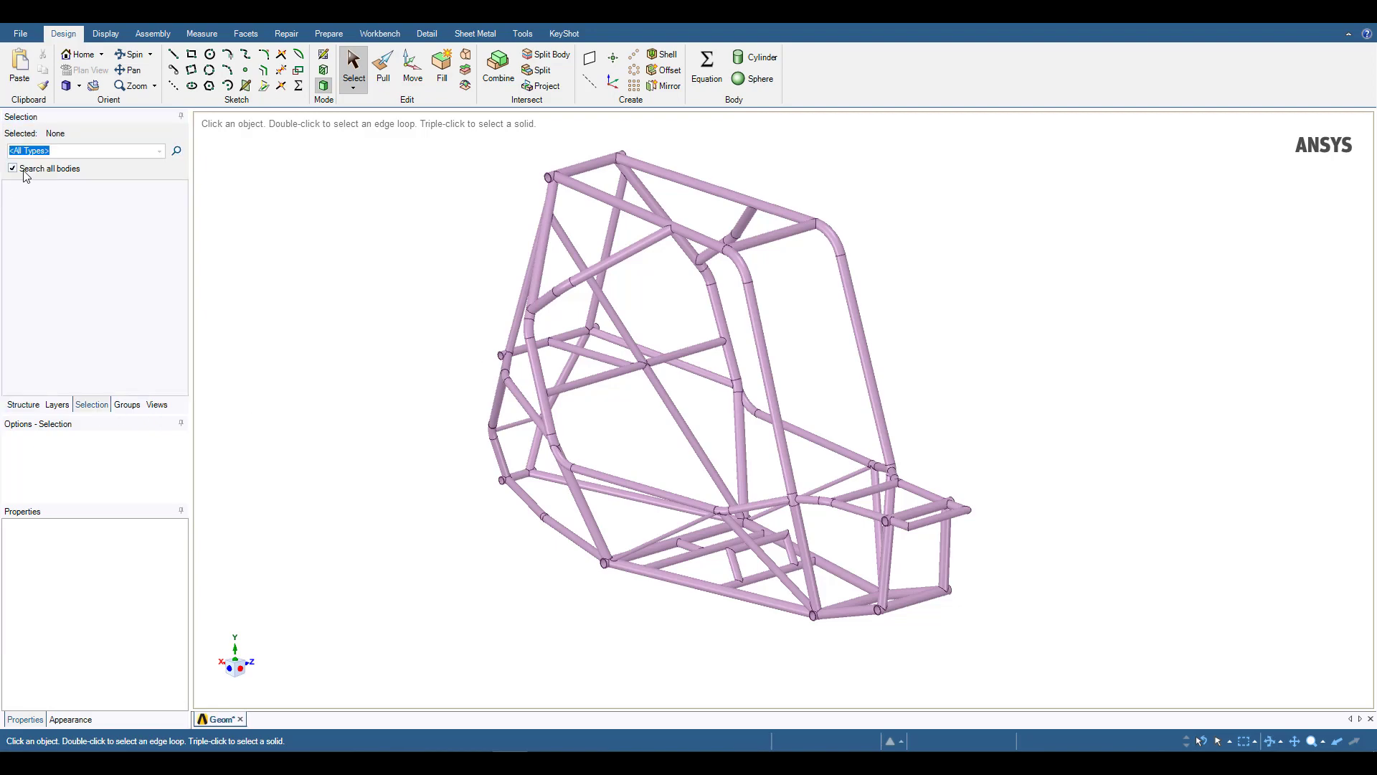
pyautogui.click(542, 365)
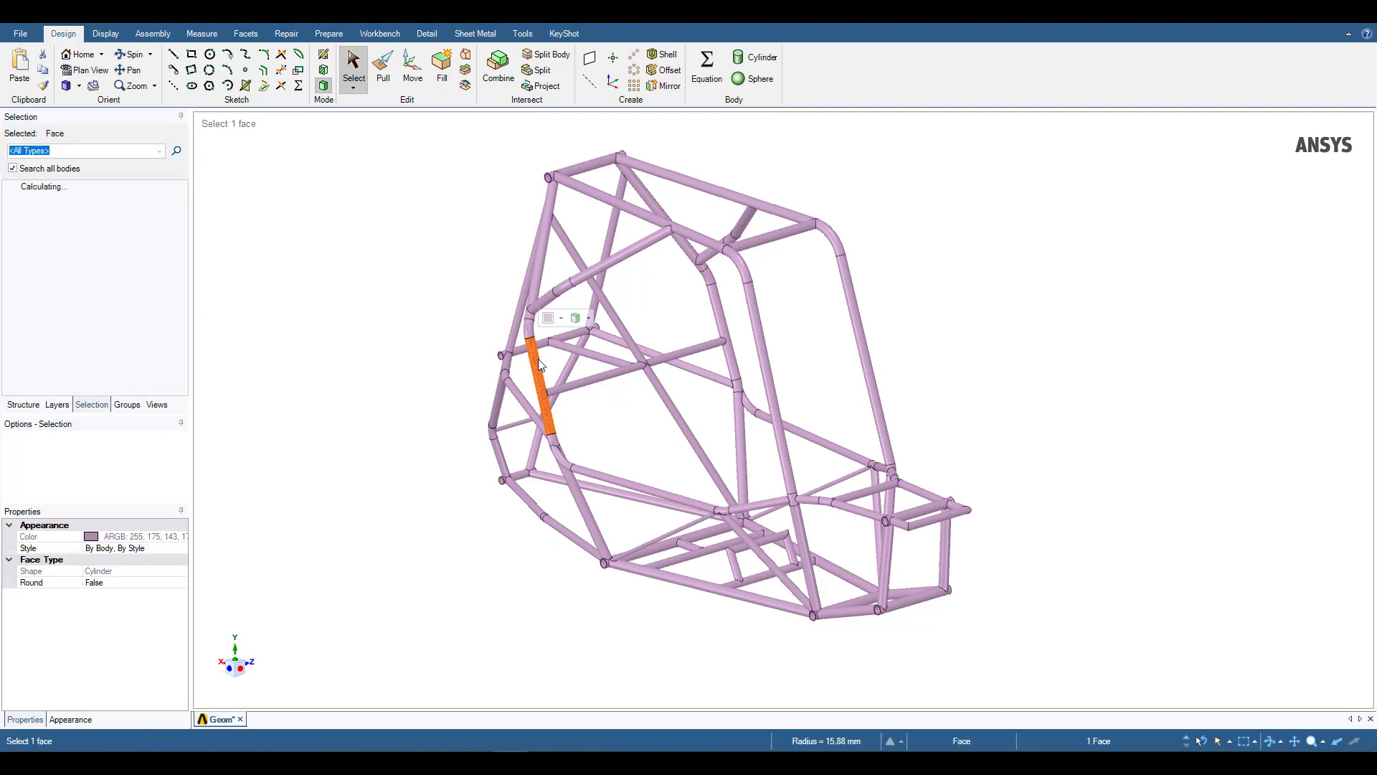
pyautogui.click(12, 228)
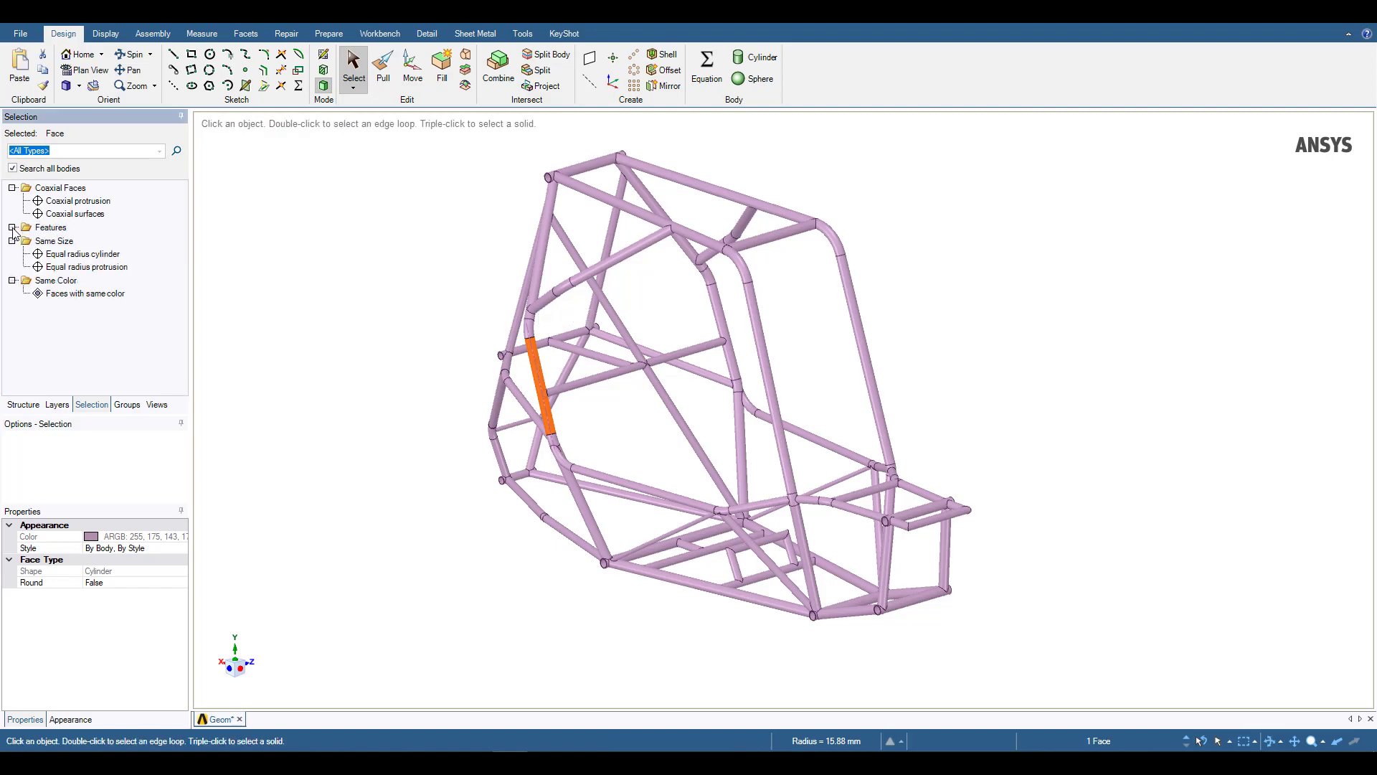
pyautogui.click(90, 267)
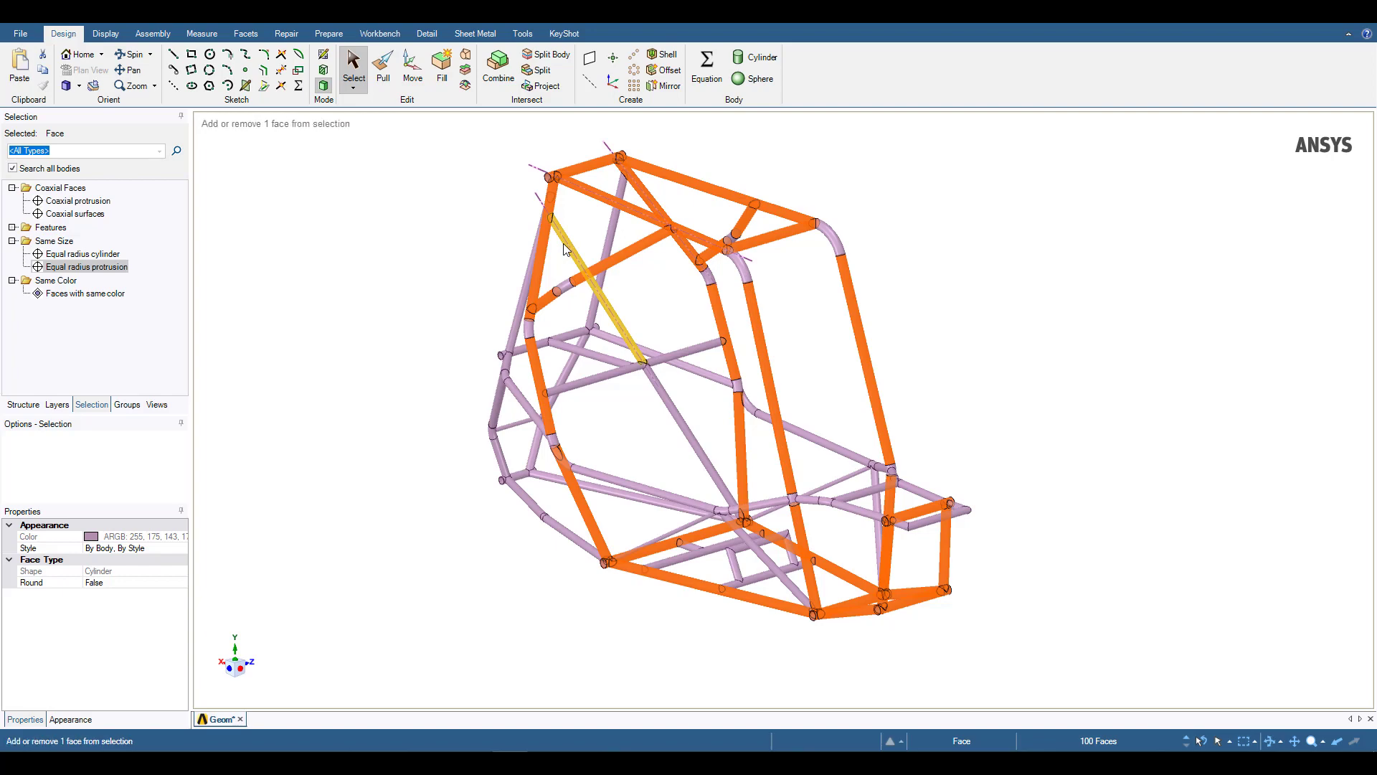
pyautogui.hotkey('ctrl', 'b')
pyautogui.click(14, 406)
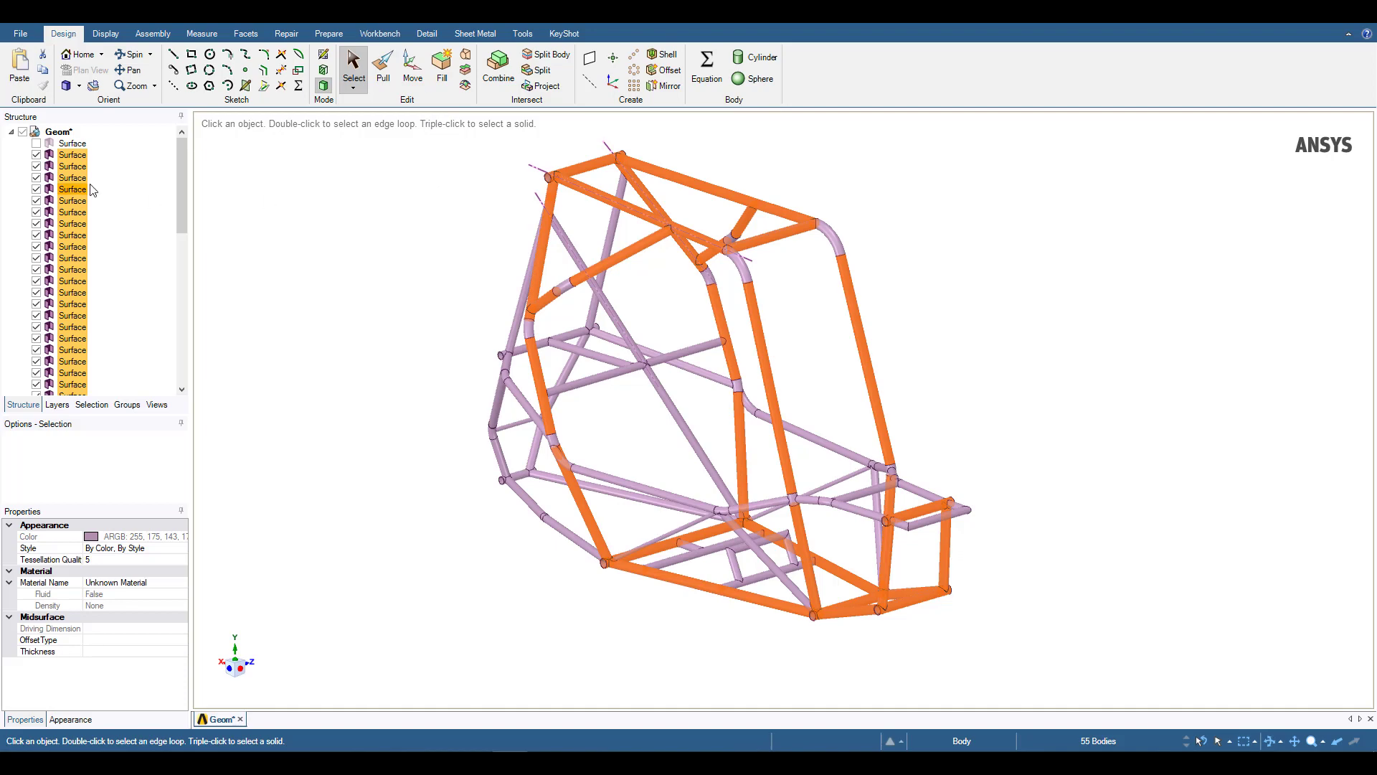
# Hide and then re-show all bodies, then deselect the frame.
pyautogui.click(24, 132)
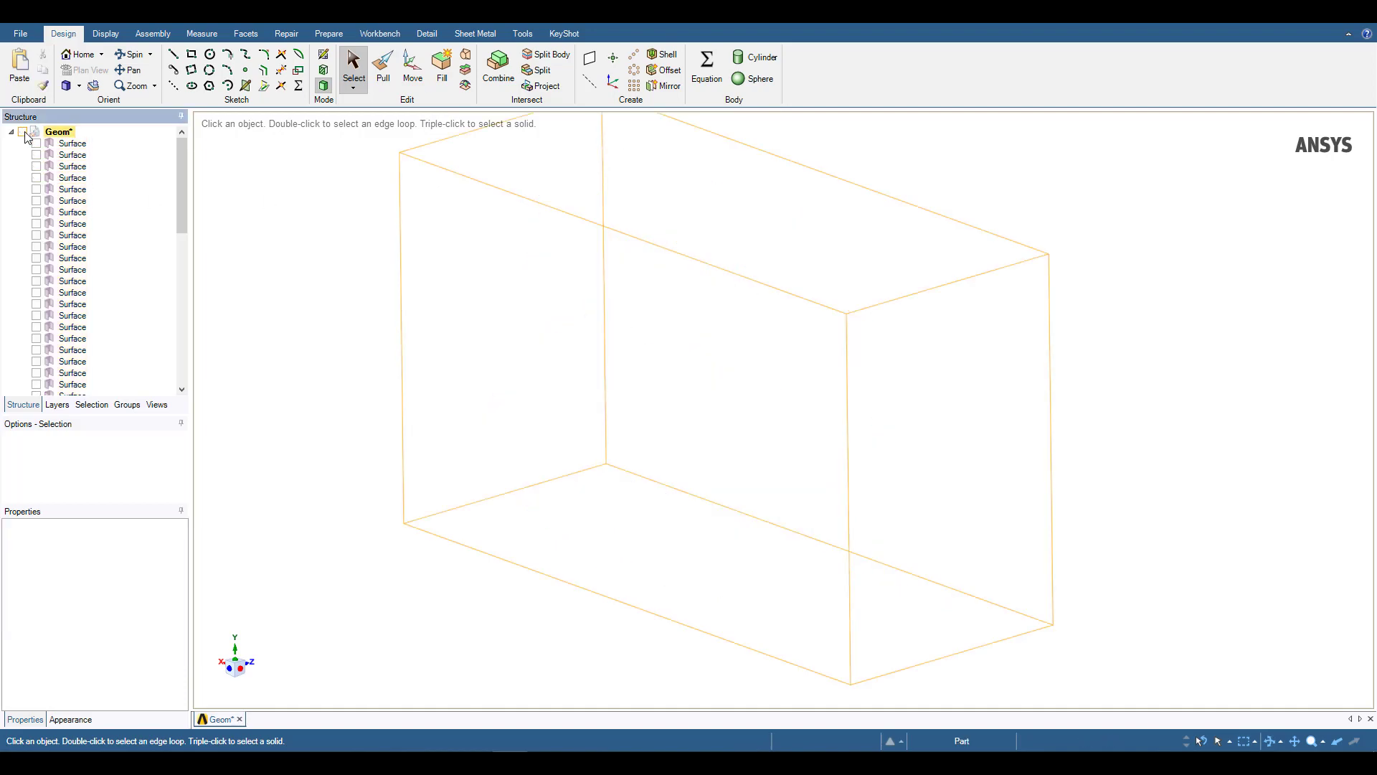
pyautogui.click(23, 132)
pyautogui.click(424, 310)
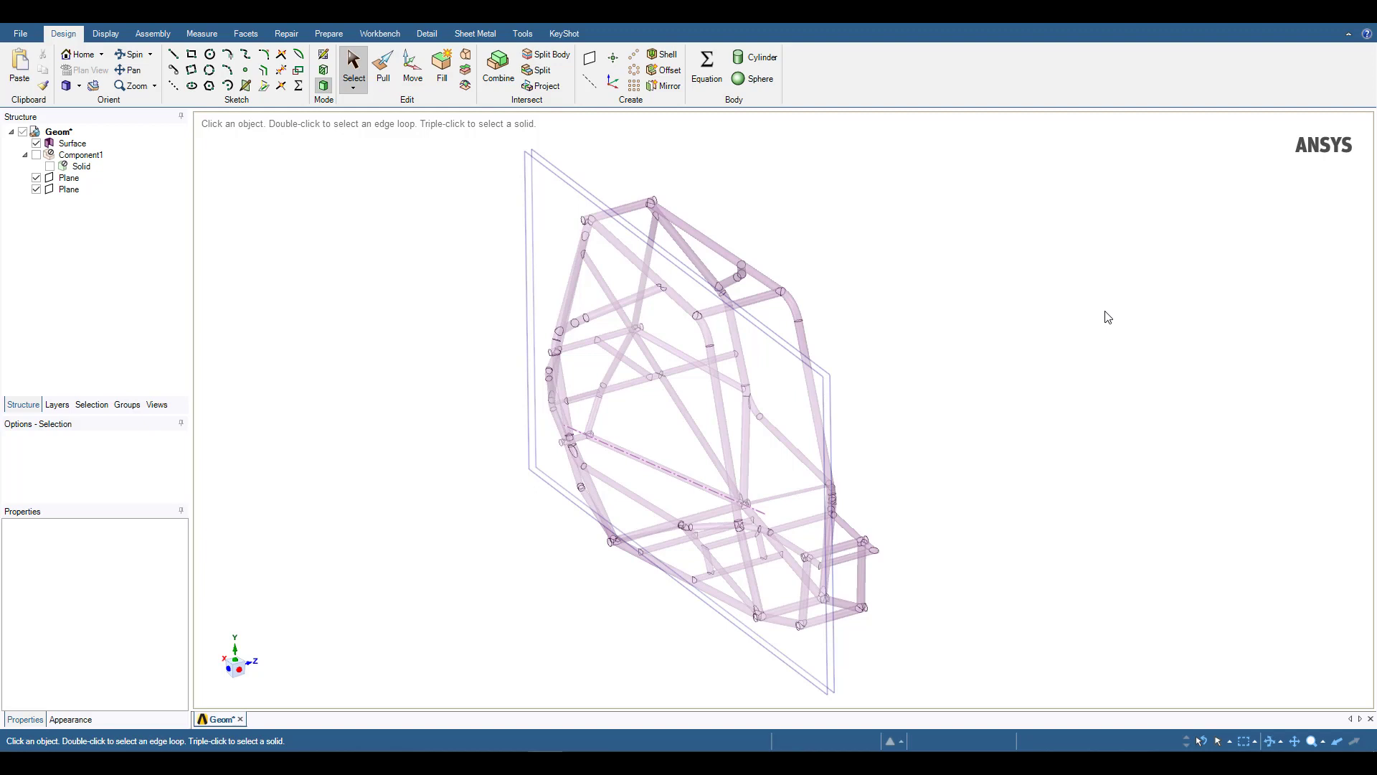
# Split two cross-tube faces along the splitter plane with the Split tool.
pyautogui.scroll(10, 643, 593)
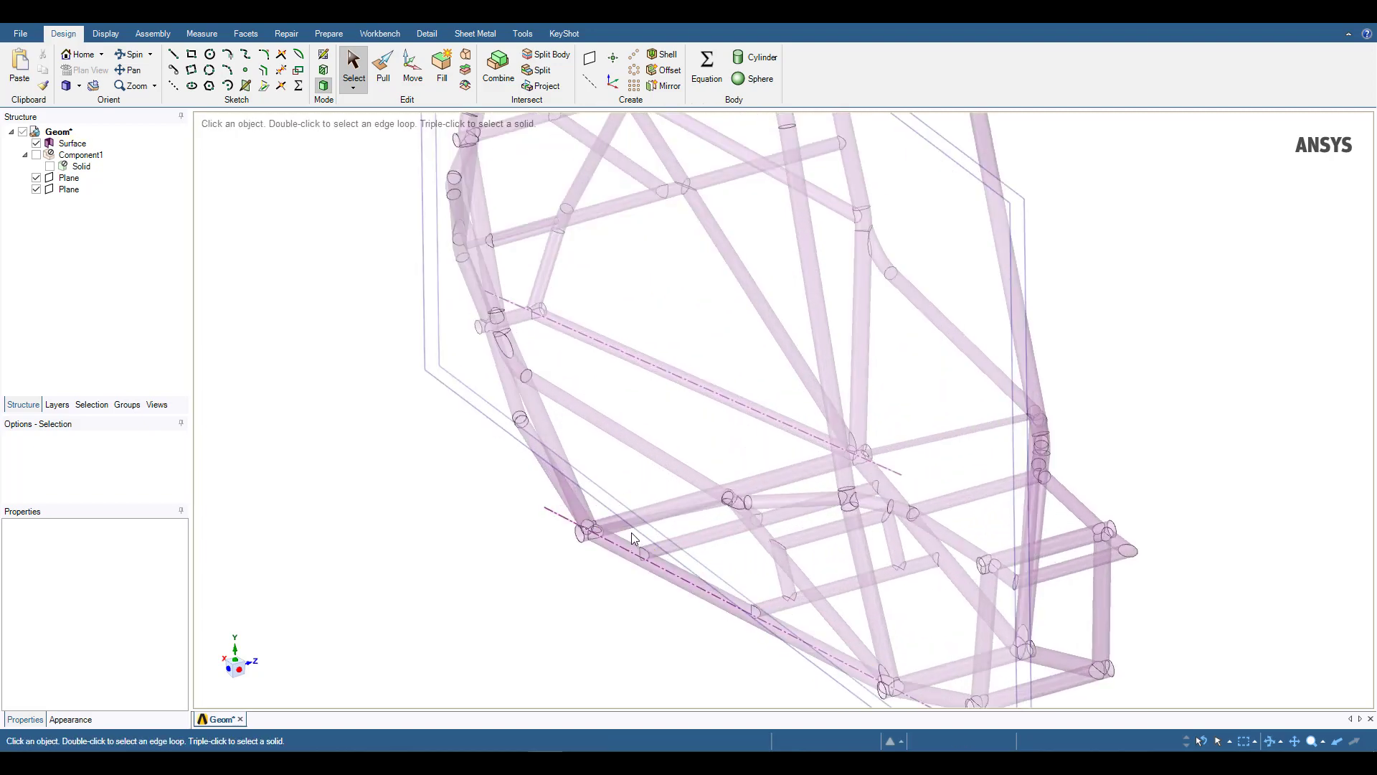
pyautogui.moveTo(583, 590); pyautogui.dragTo(581, 605, button='middle')
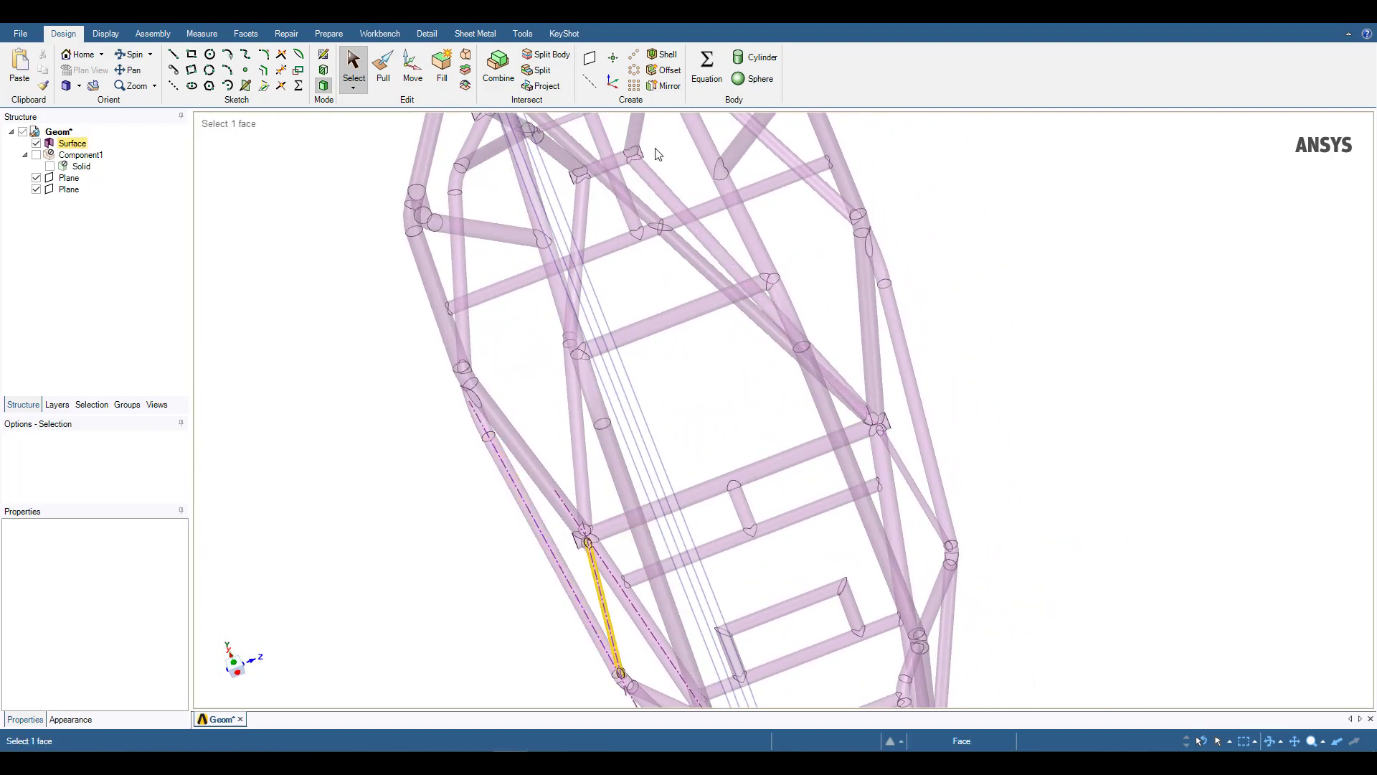
pyautogui.press('Escape')
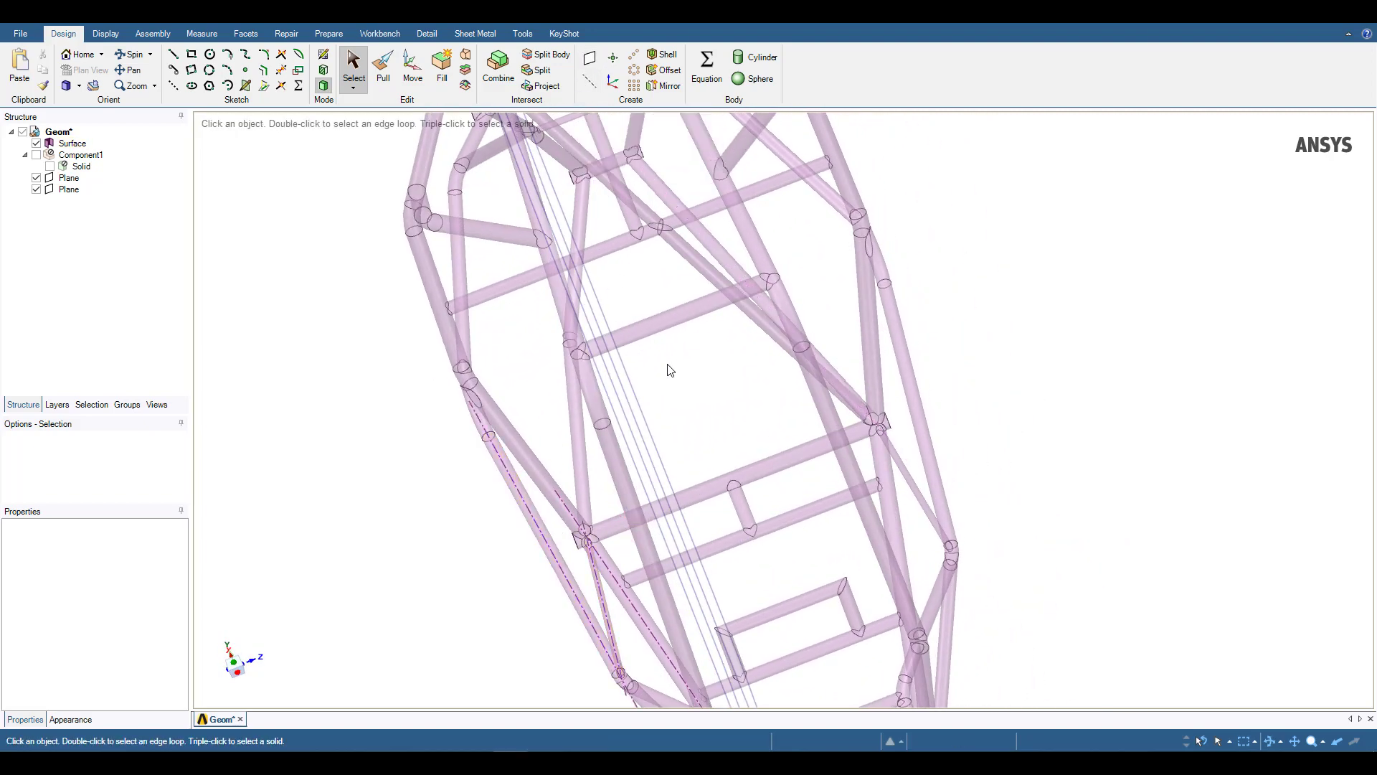
pyautogui.moveTo(681, 376); pyautogui.dragTo(686, 428, button='middle')
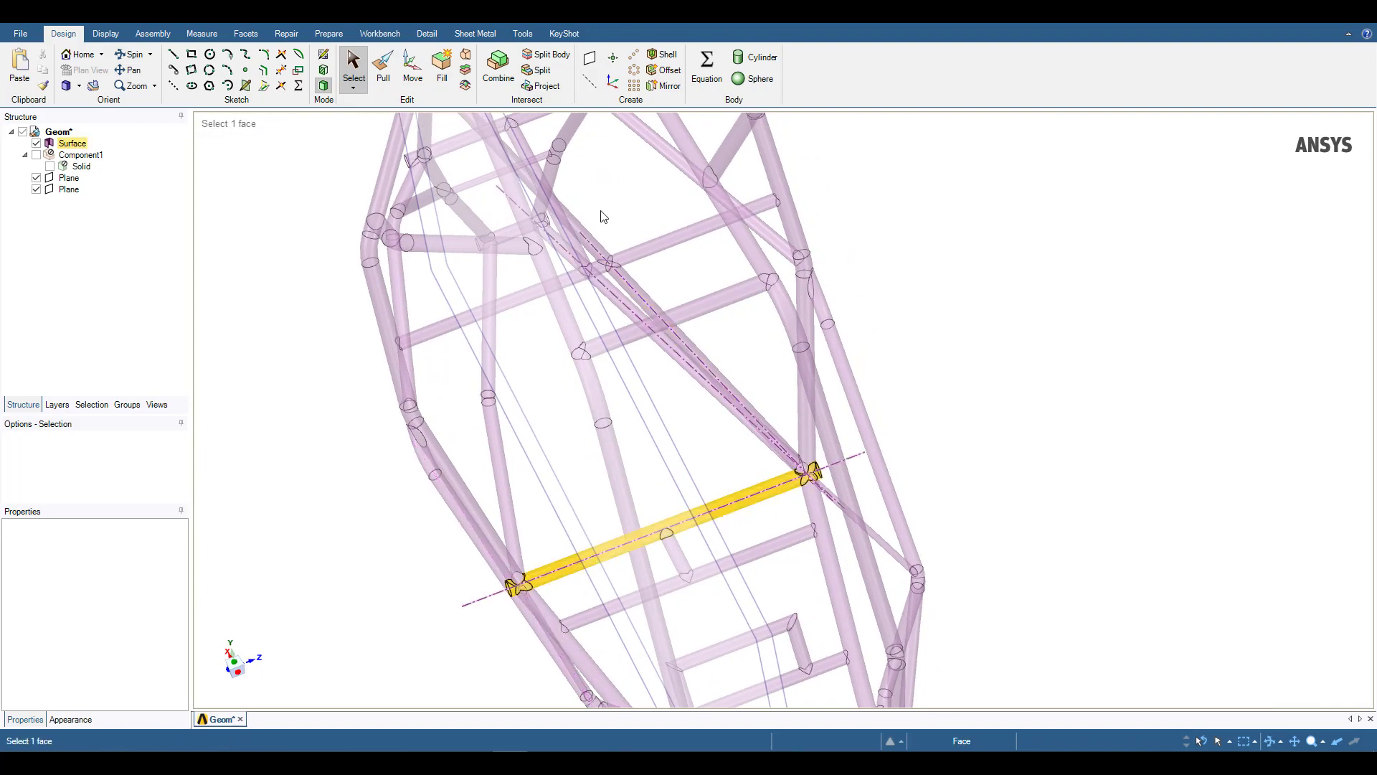
pyautogui.press('Escape')
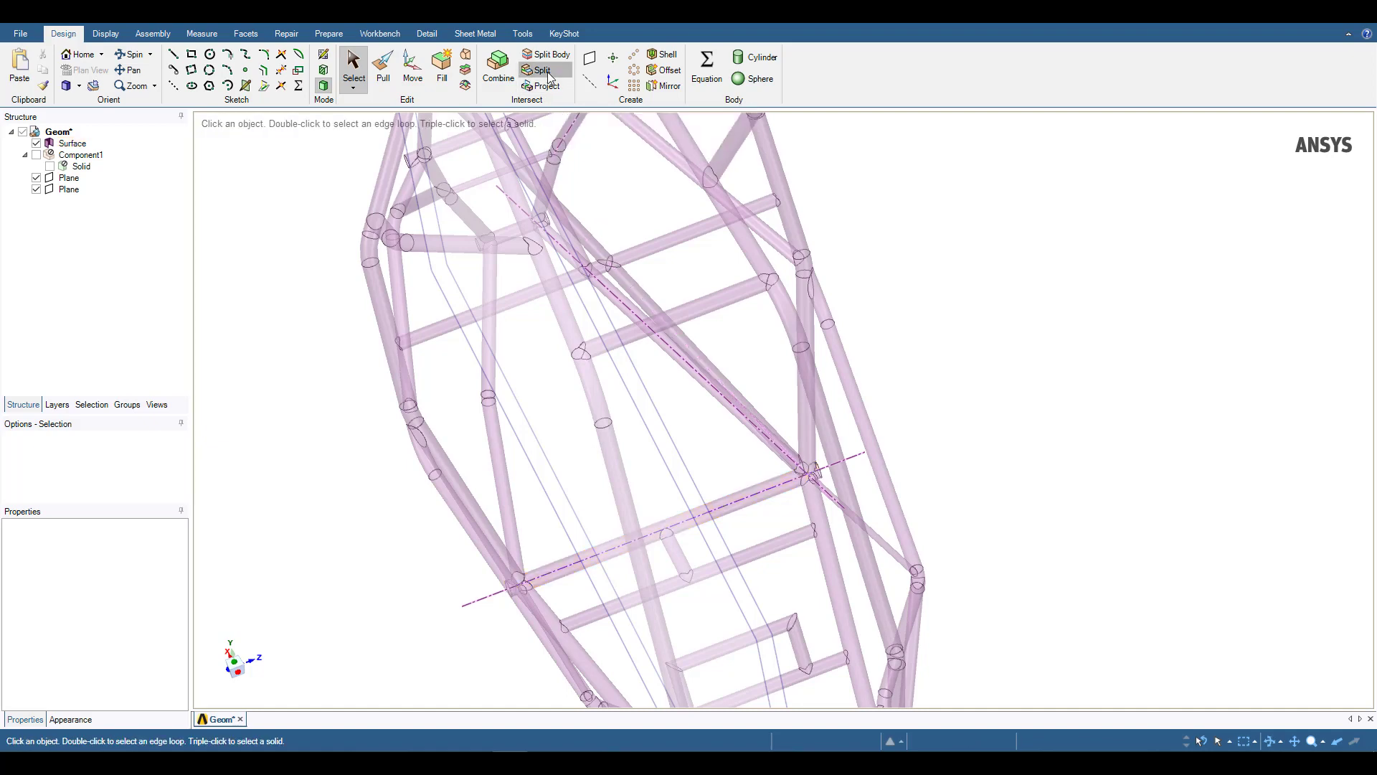
pyautogui.click(543, 70)
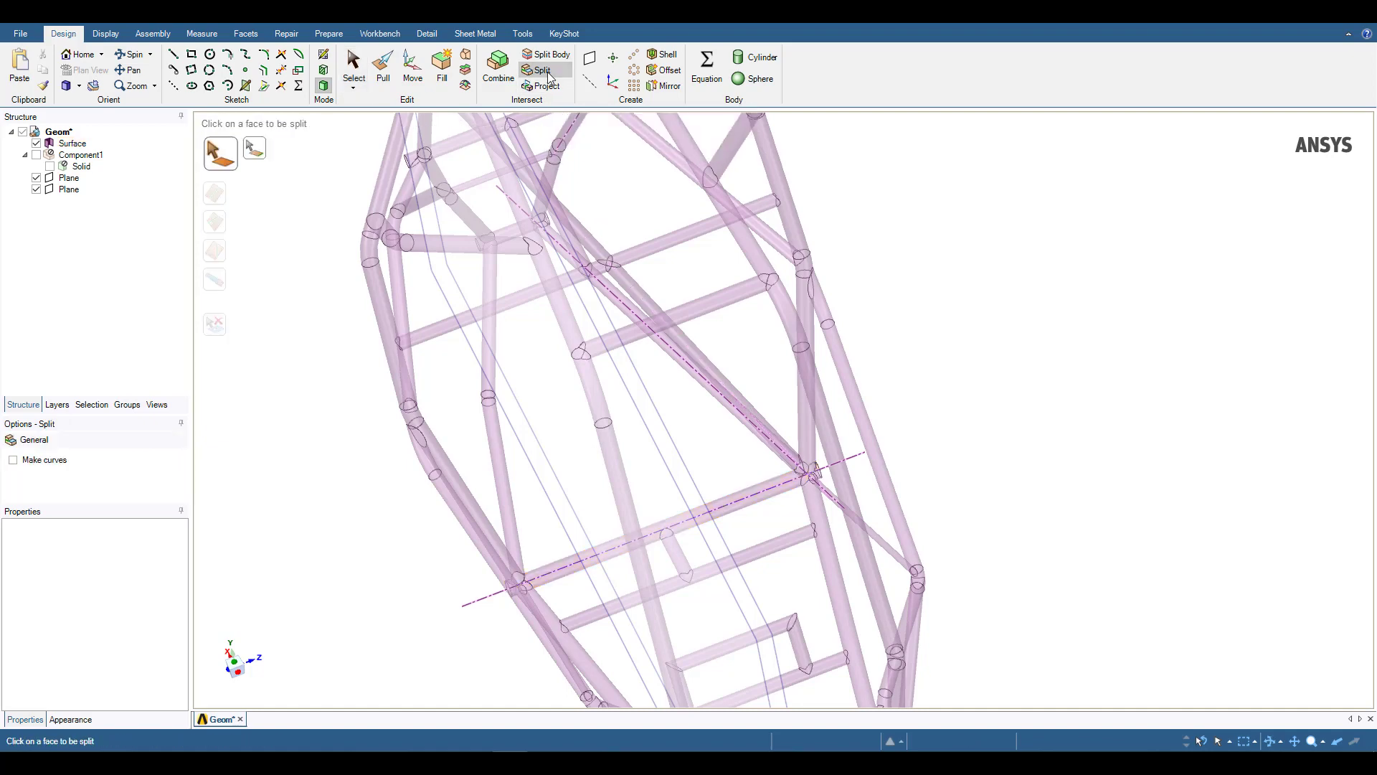
pyautogui.click(563, 569)
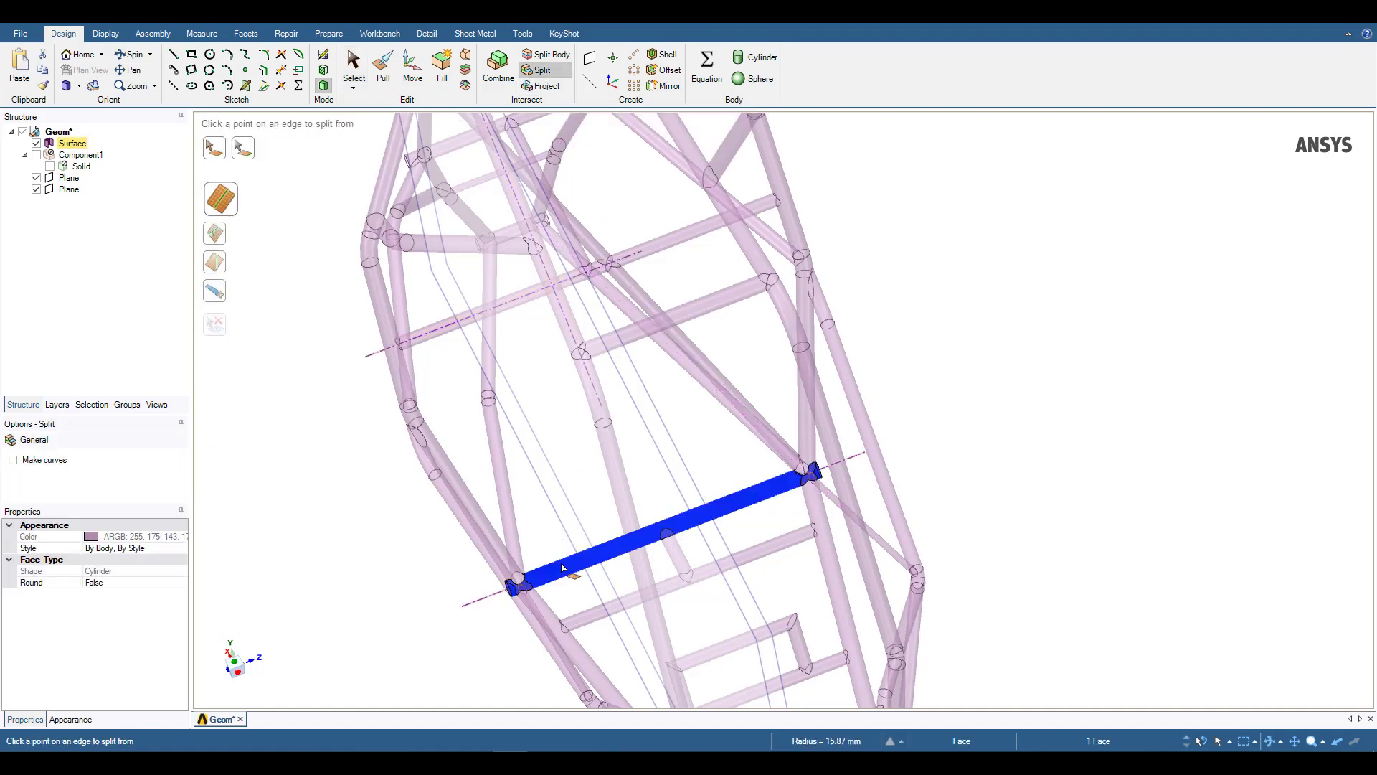
pyautogui.click(216, 297)
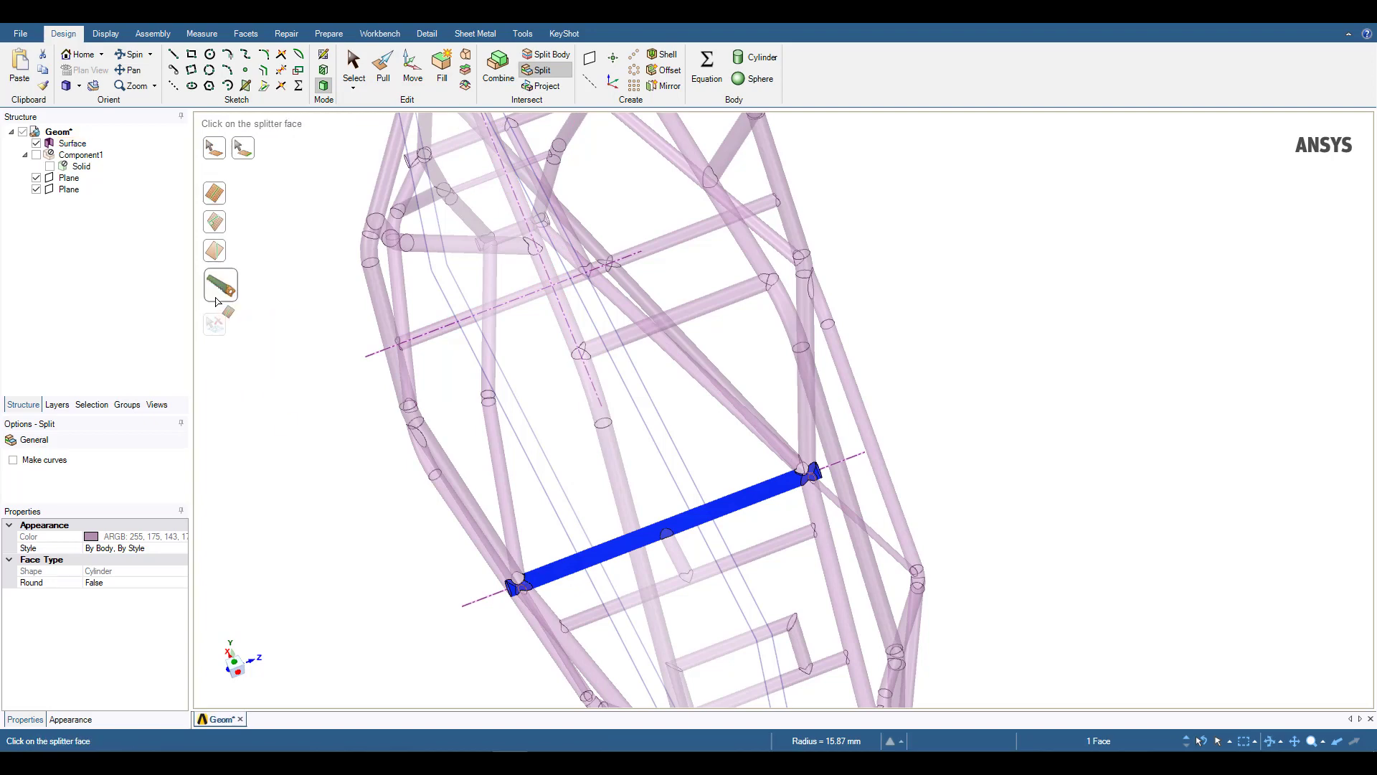
pyautogui.click(645, 433)
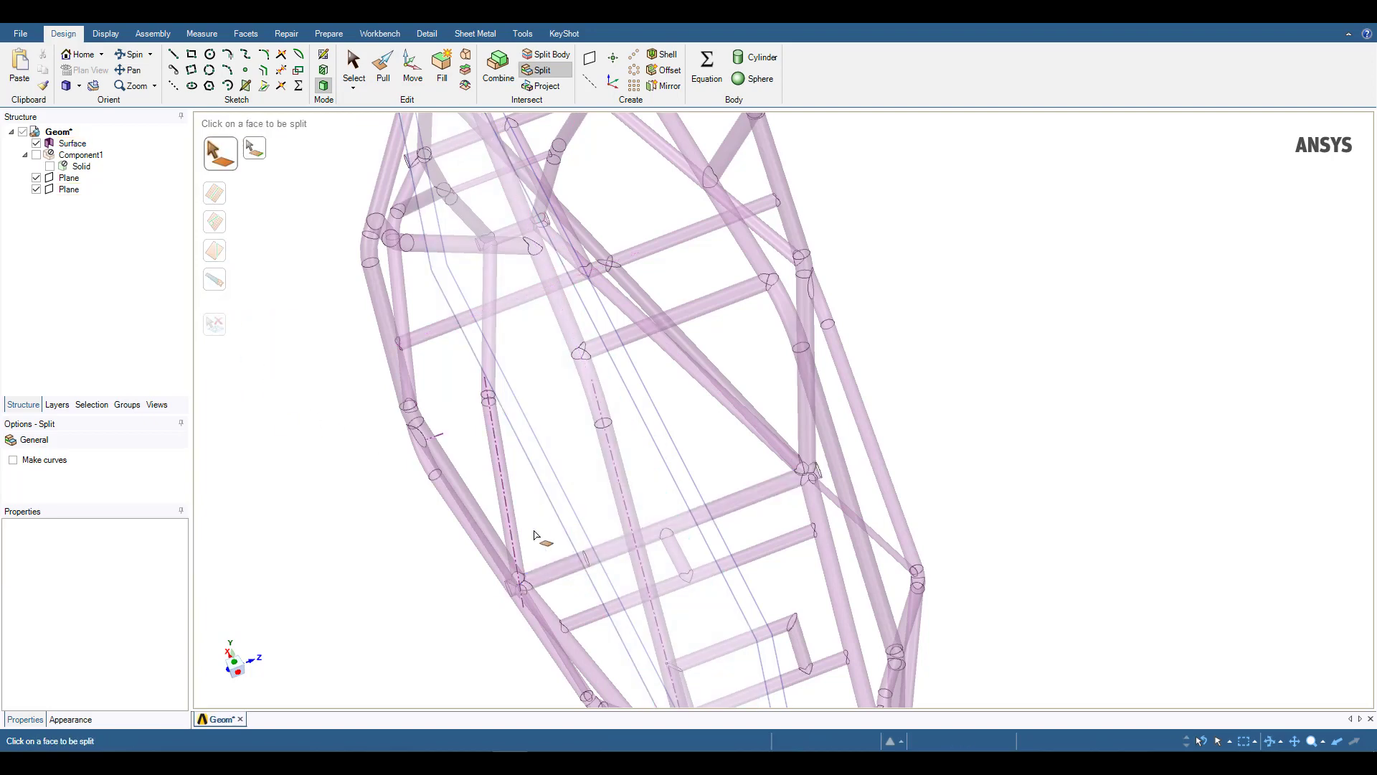
pyautogui.click(609, 551)
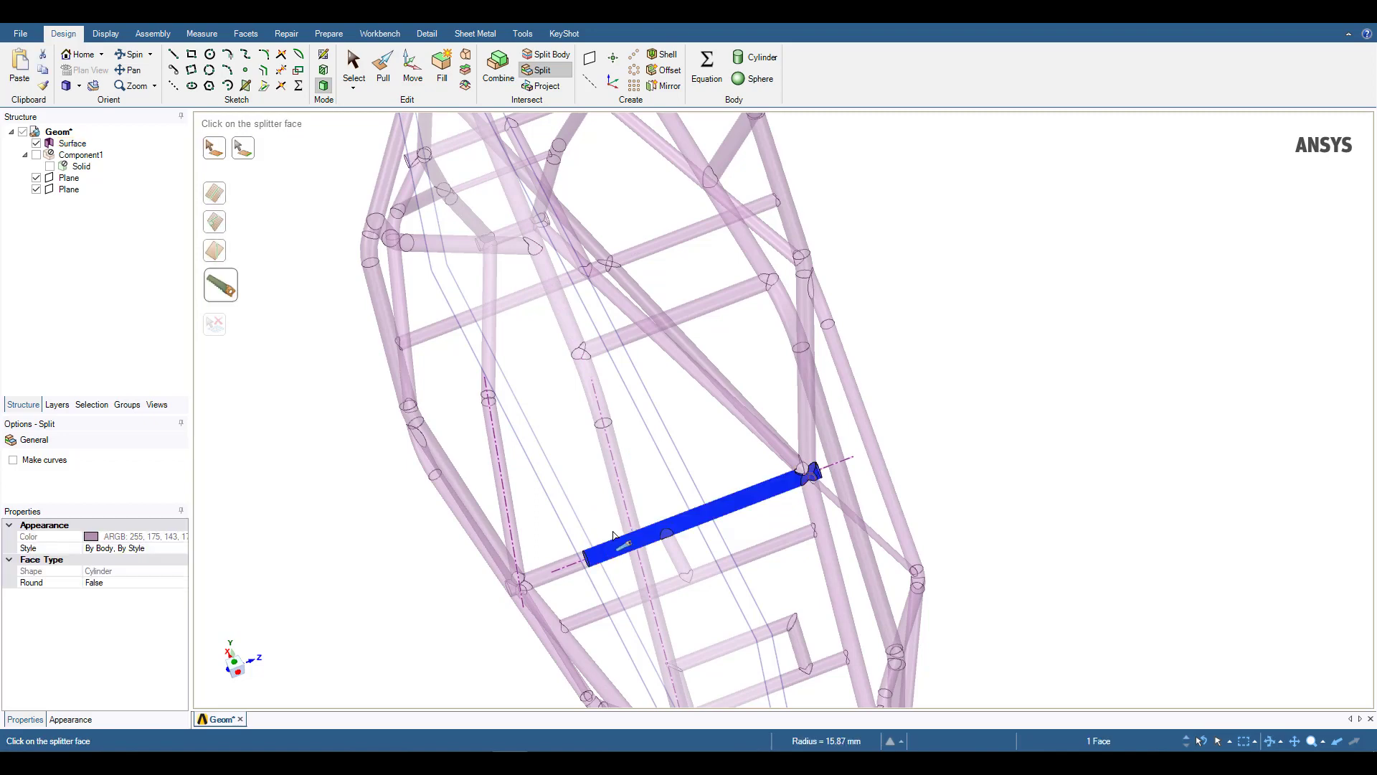
pyautogui.click(675, 446)
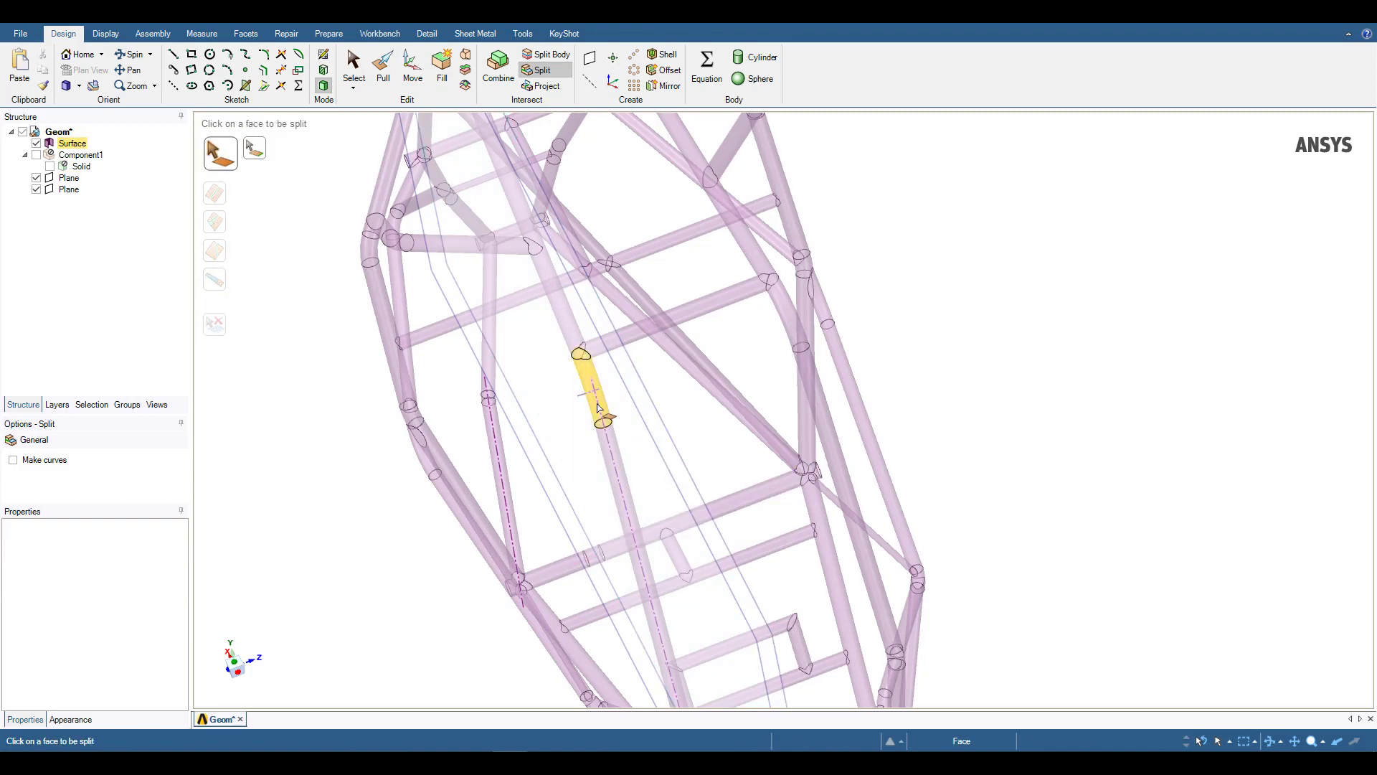
pyautogui.press('Escape')
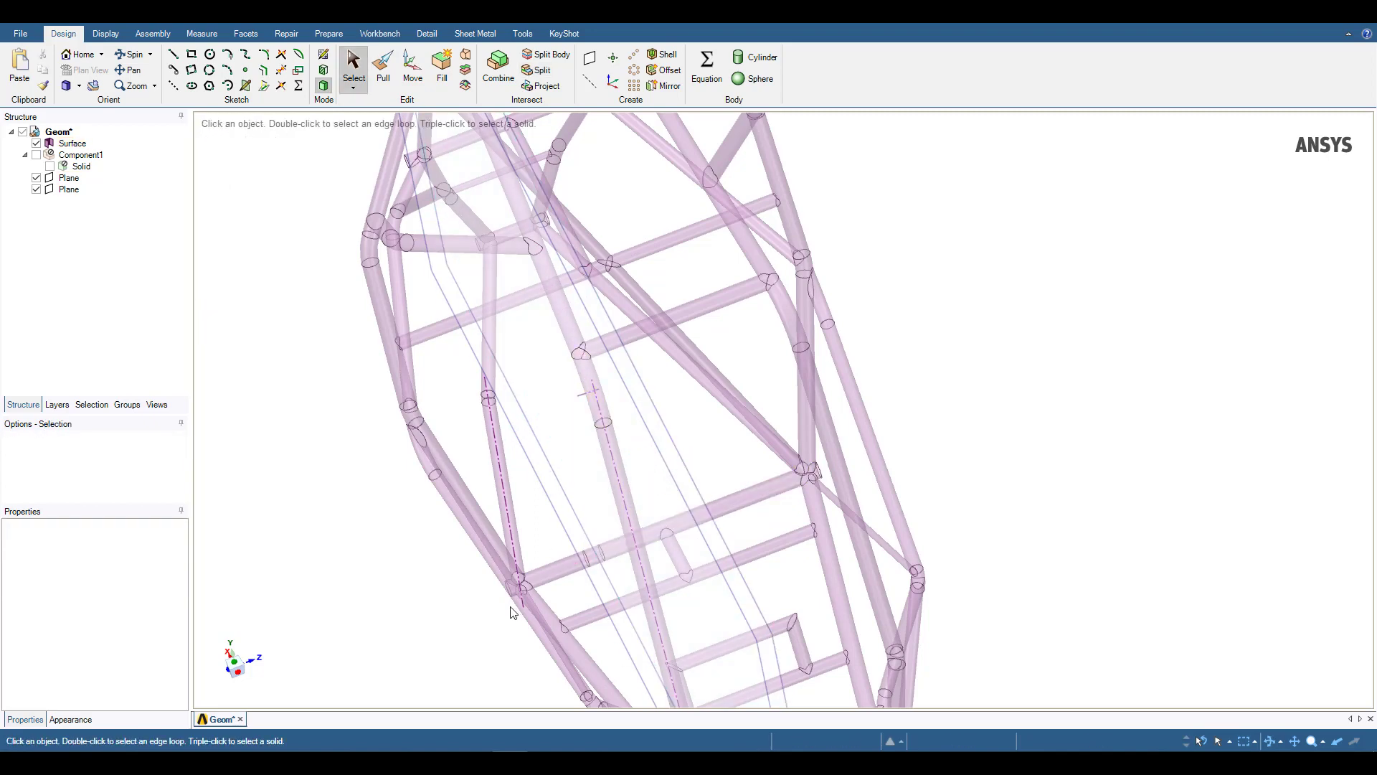
# Select a split cross-tube segment, inspect it up close, then zoom back out.
pyautogui.click(597, 568)
pyautogui.scroll(5, 598, 569)
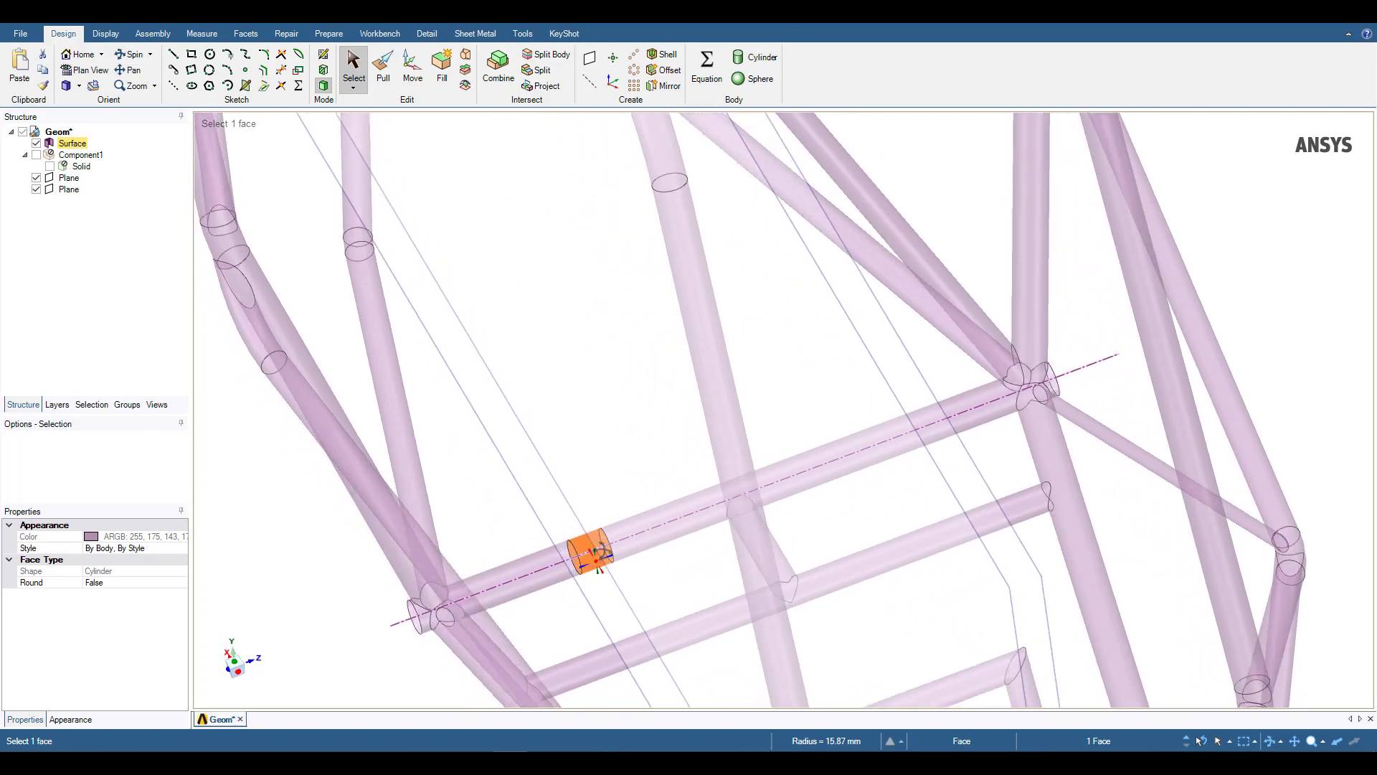
pyautogui.moveTo(605, 550); pyautogui.dragTo(622, 540, button='middle')
pyautogui.scroll(-6, 614, 533)
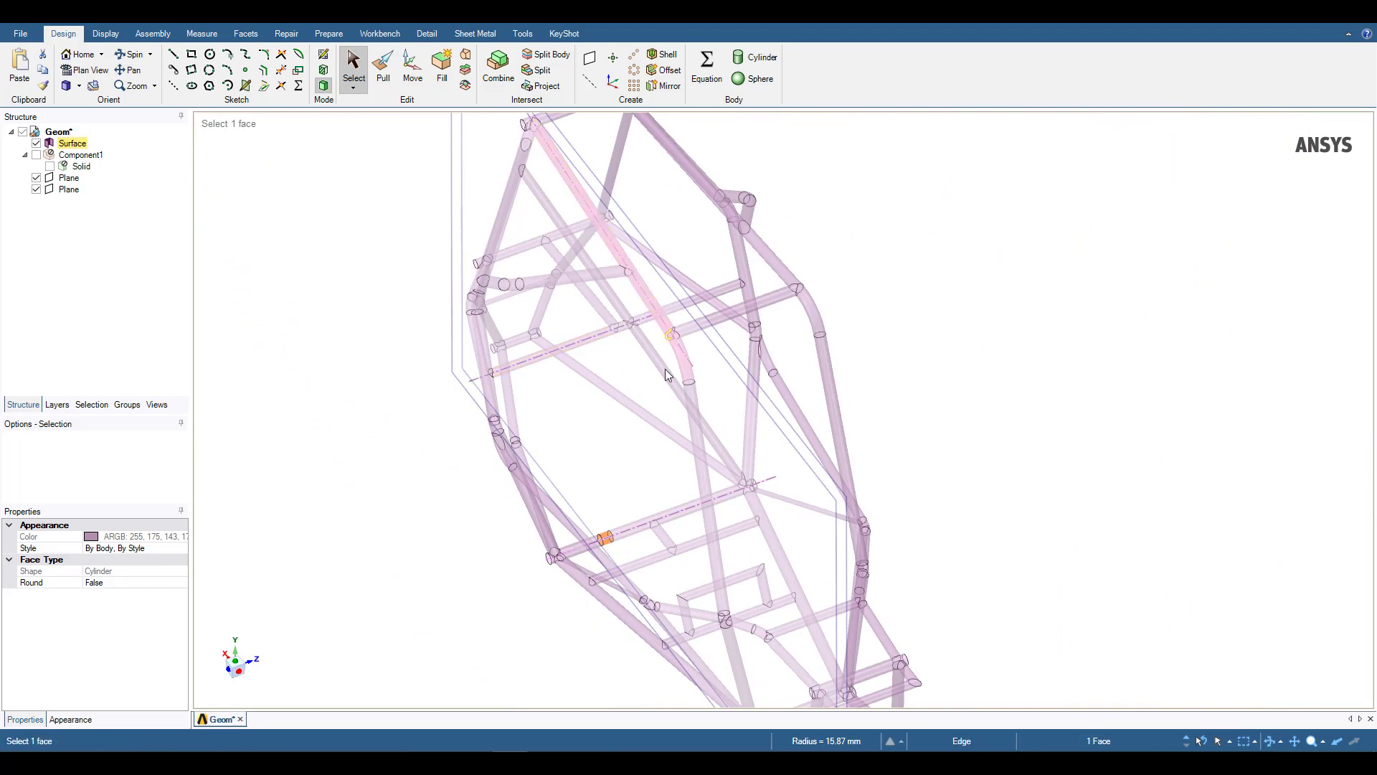
pyautogui.scroll(-2, 669, 494)
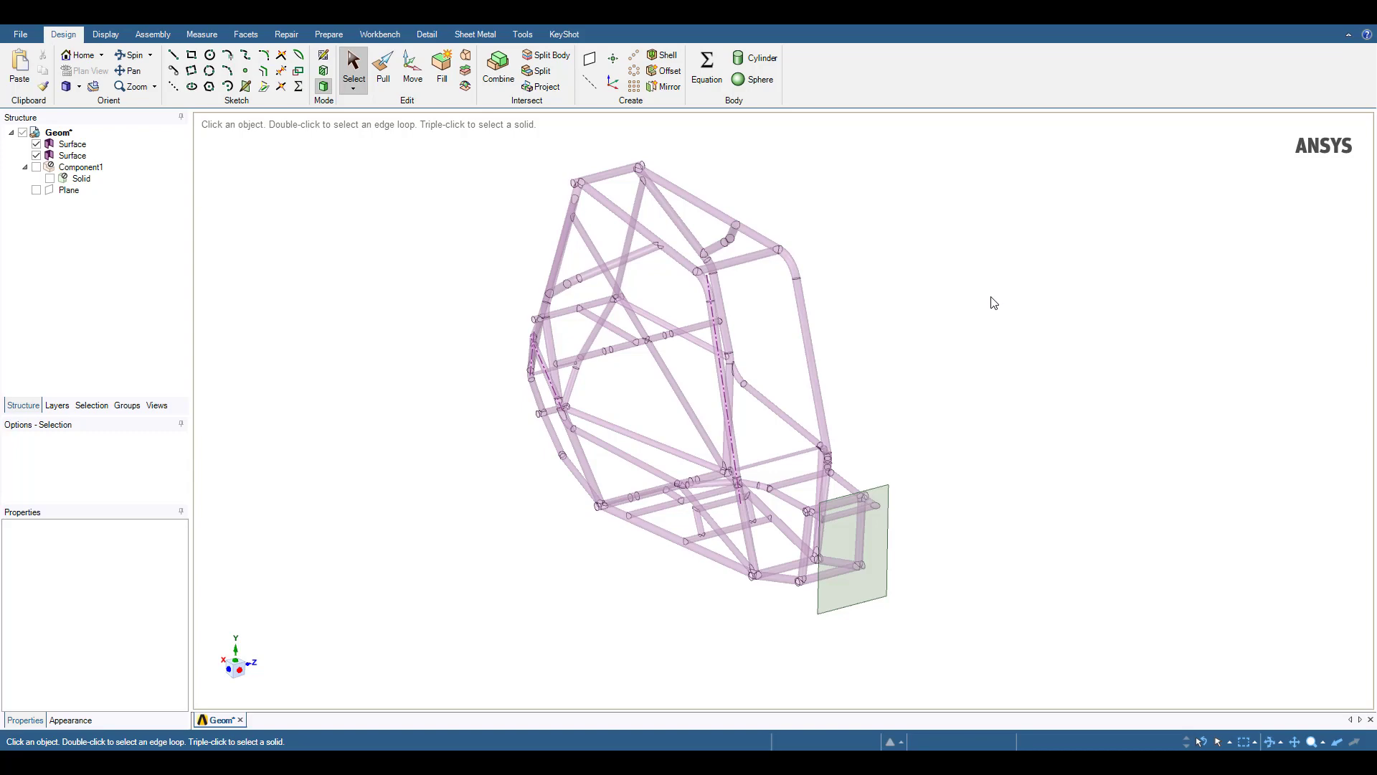
# Select and deselect the flat sheet, show the splitter plane again, and reorient the frame.
pyautogui.click(864, 527)
pyautogui.press('Escape')
pyautogui.click(36, 191)
pyautogui.moveTo(696, 513)
pyautogui.mouseDown(button='middle')
pyautogui.moveTo(834, 444)
pyautogui.moveTo(732, 466)
pyautogui.moveTo(545, 449)
pyautogui.mouseUp(button='middle')
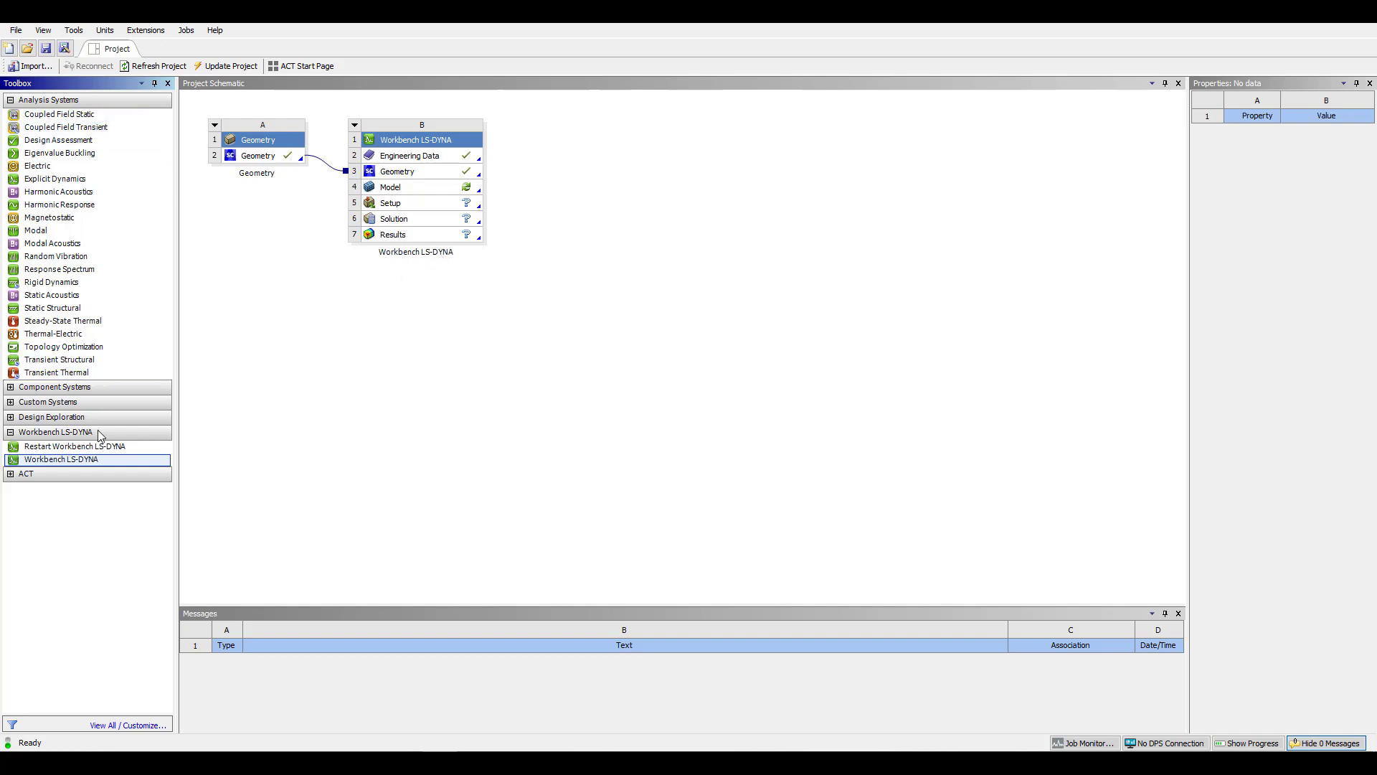
# Drag another LS-DYNA analysis system onto the Project Schematic.
pyautogui.moveTo(82, 462); pyautogui.dragTo(278, 162)
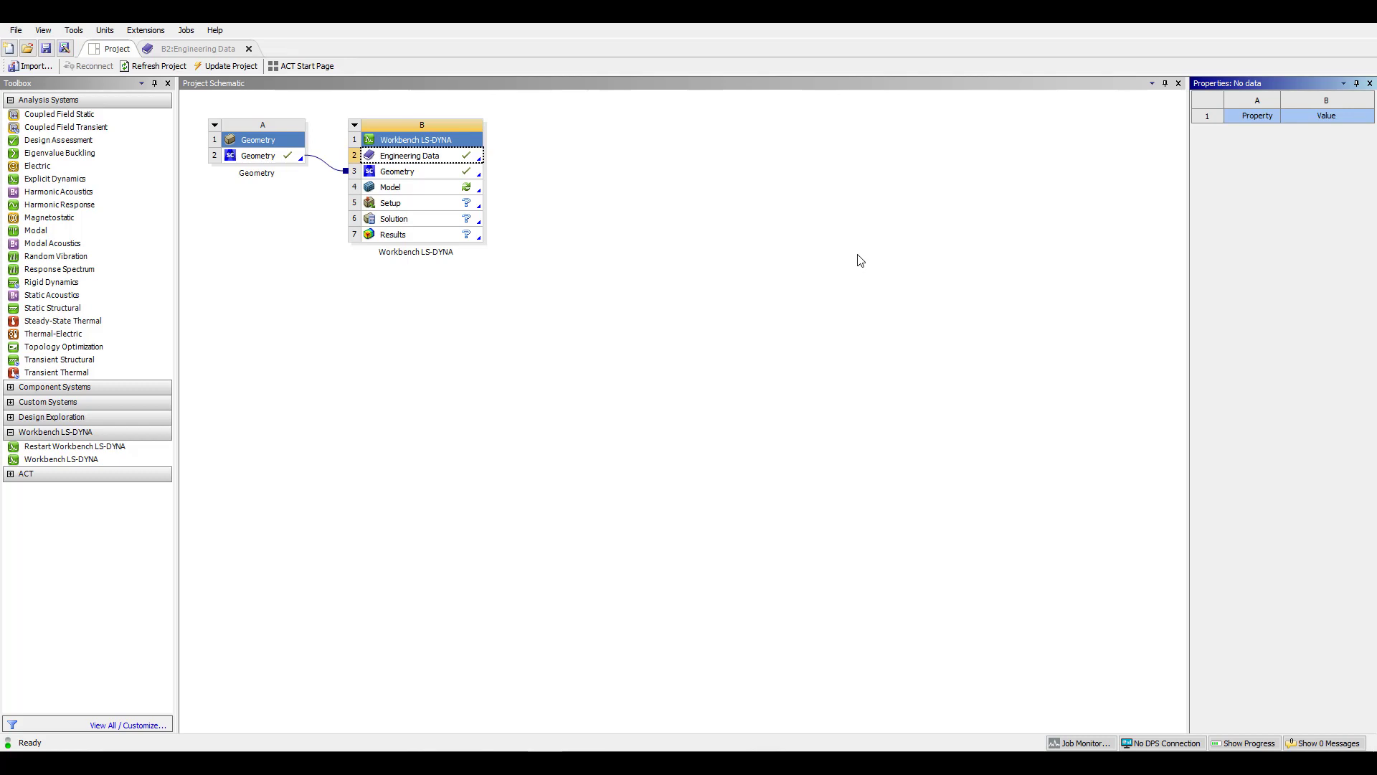
# Open the LS-DYNA Engineering Data and add Bilinear Isotropic Hardening to Structural Steel.
pyautogui.doubleClick(395, 155)
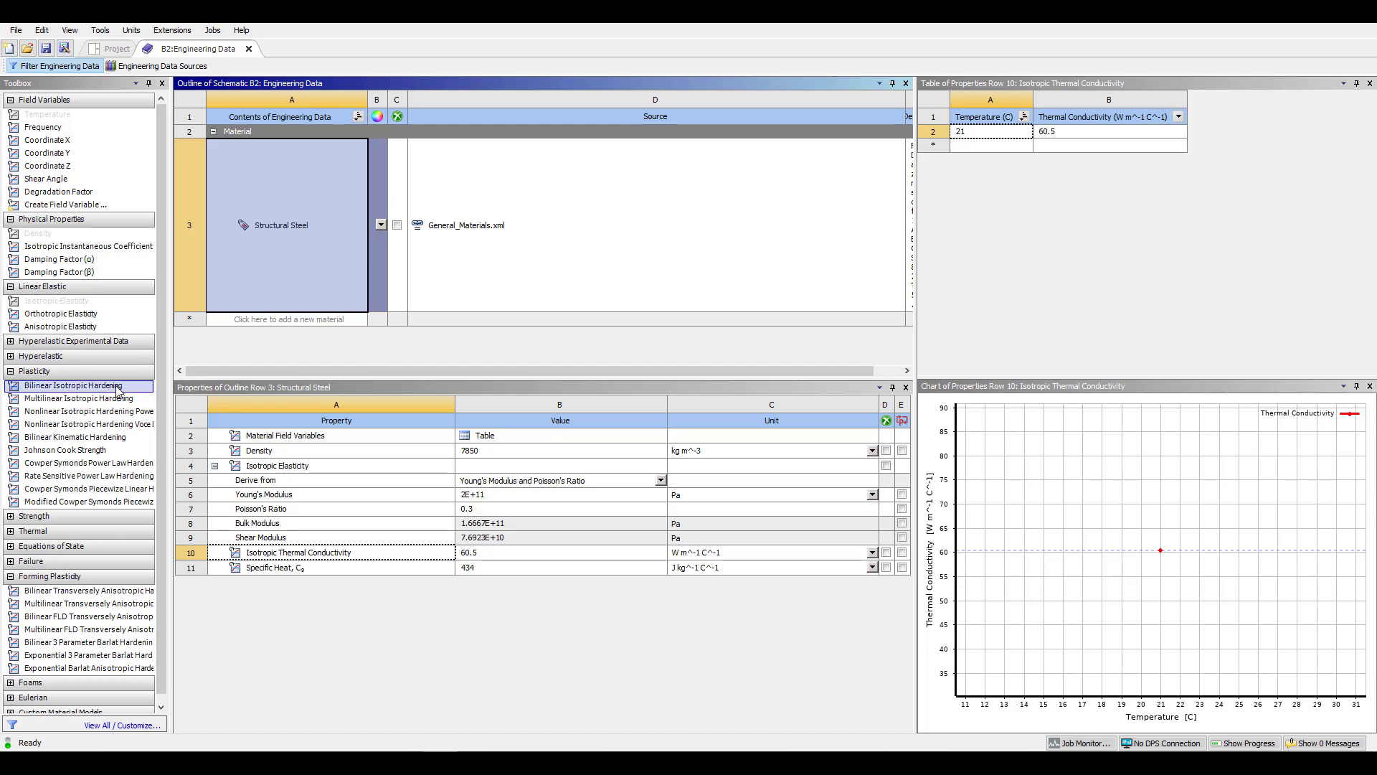
pyautogui.click(87, 392)
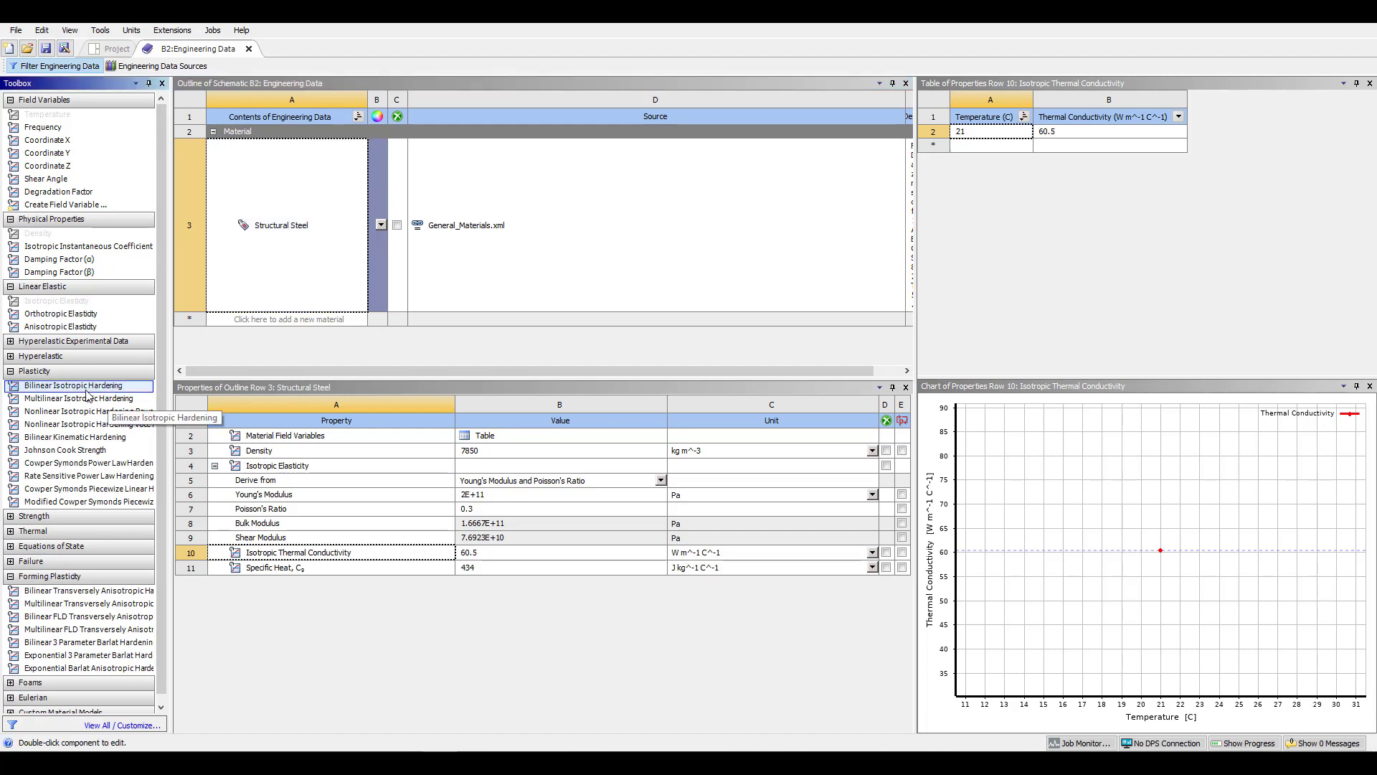
pyautogui.doubleClick(85, 388)
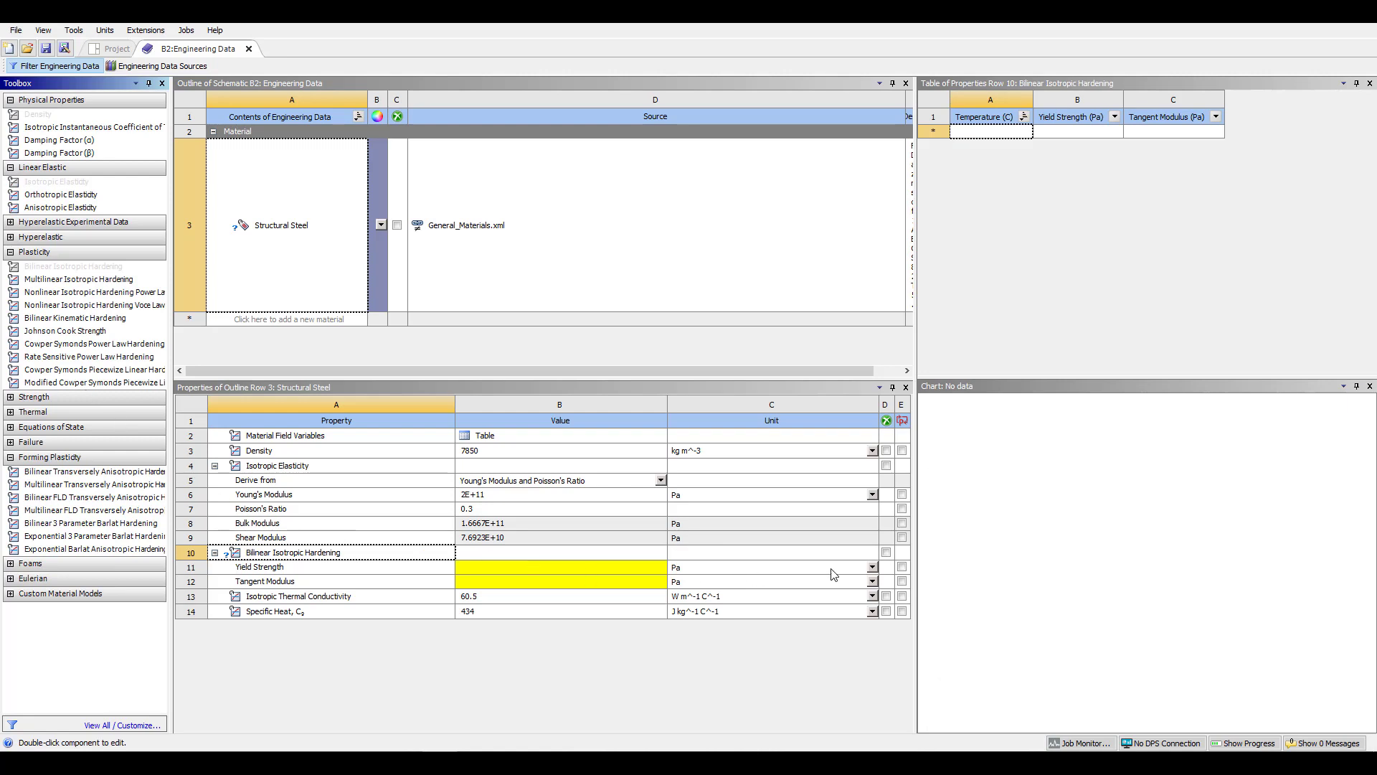
# Set yield strength to 30000 psi and tangent modulus to 10000 psi.
pyautogui.click(872, 568)
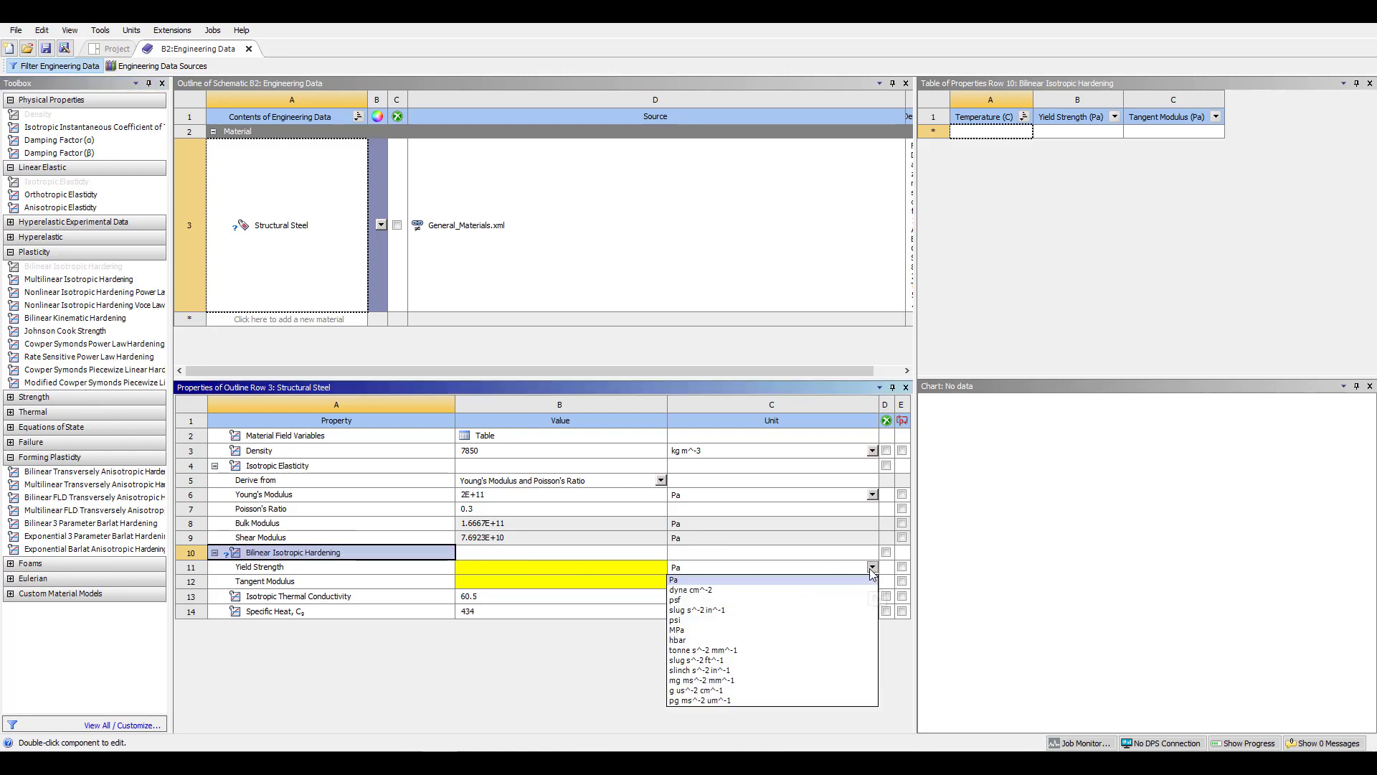
pyautogui.click(694, 621)
pyautogui.click(617, 566)
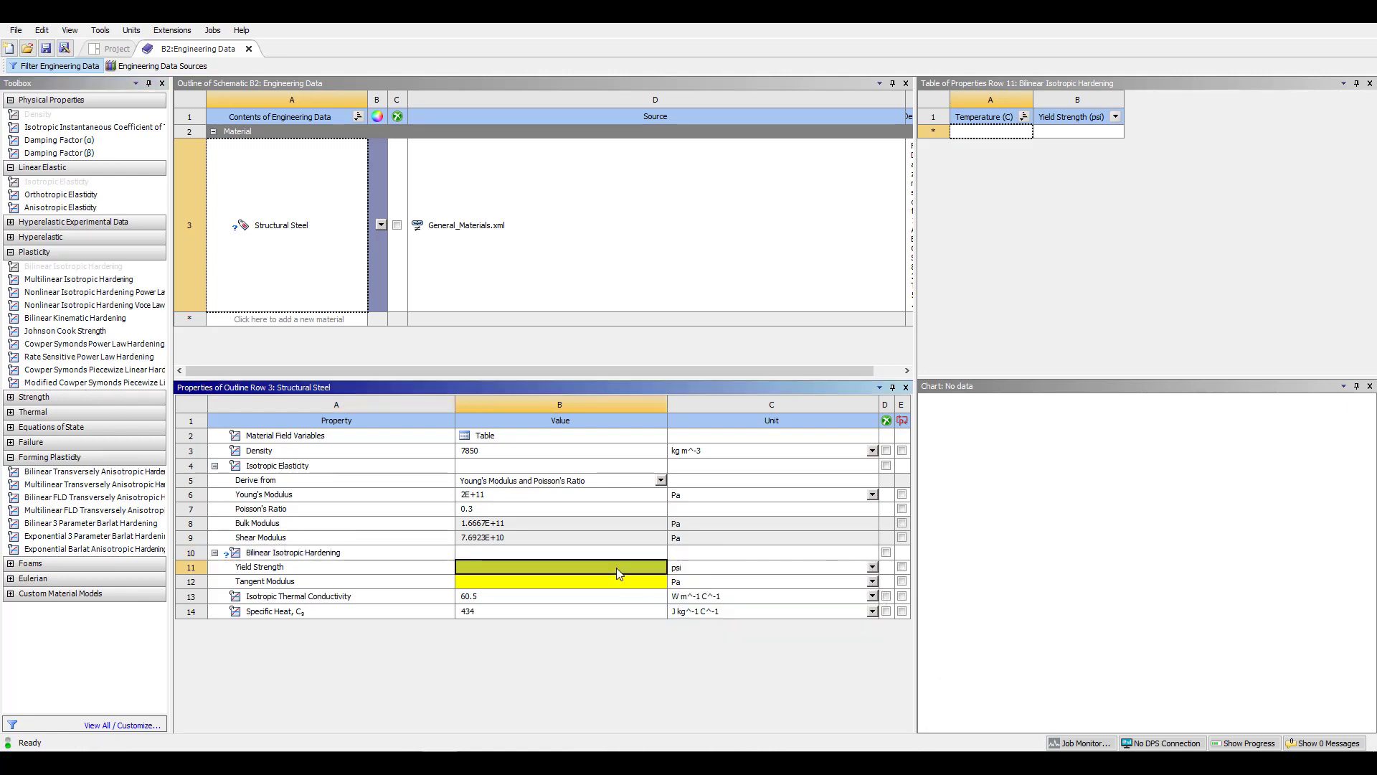
pyautogui.write('30000')
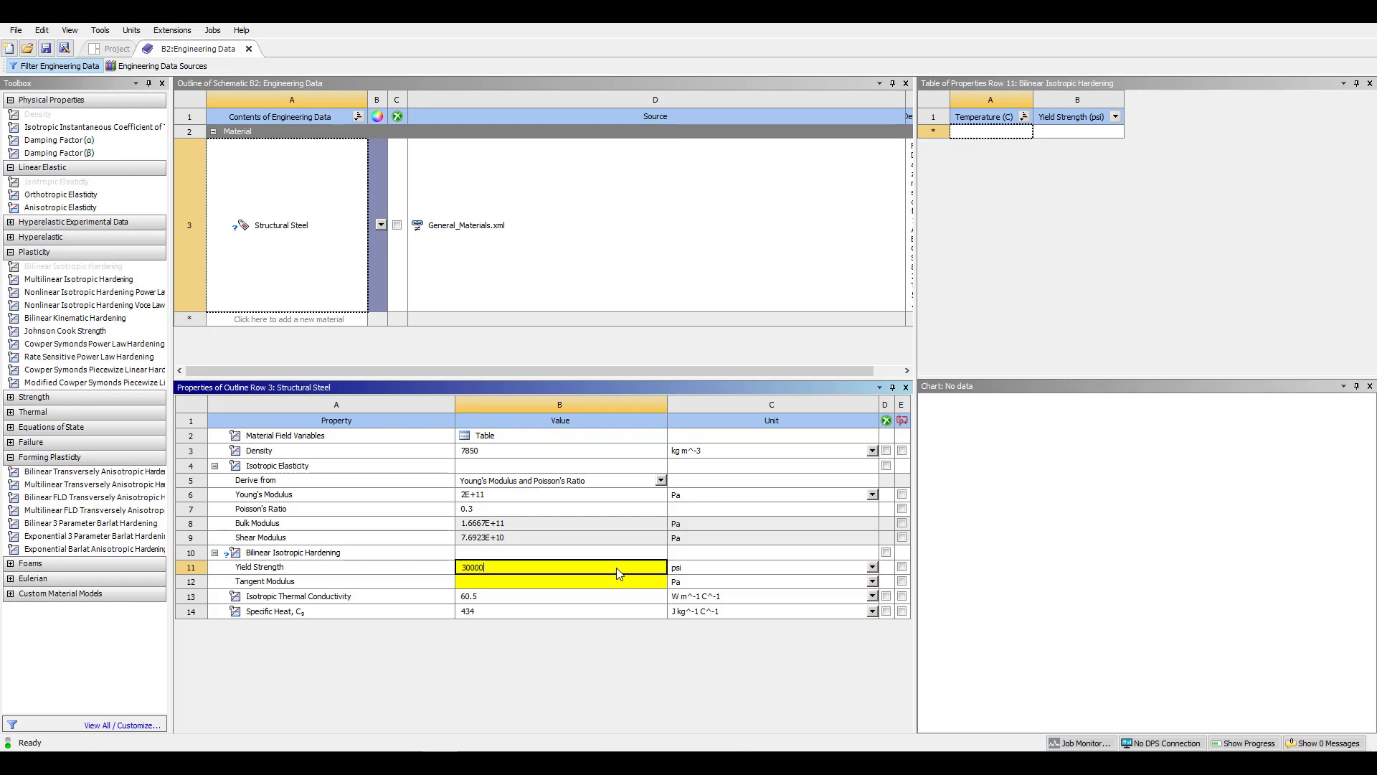
pyautogui.press('Return')
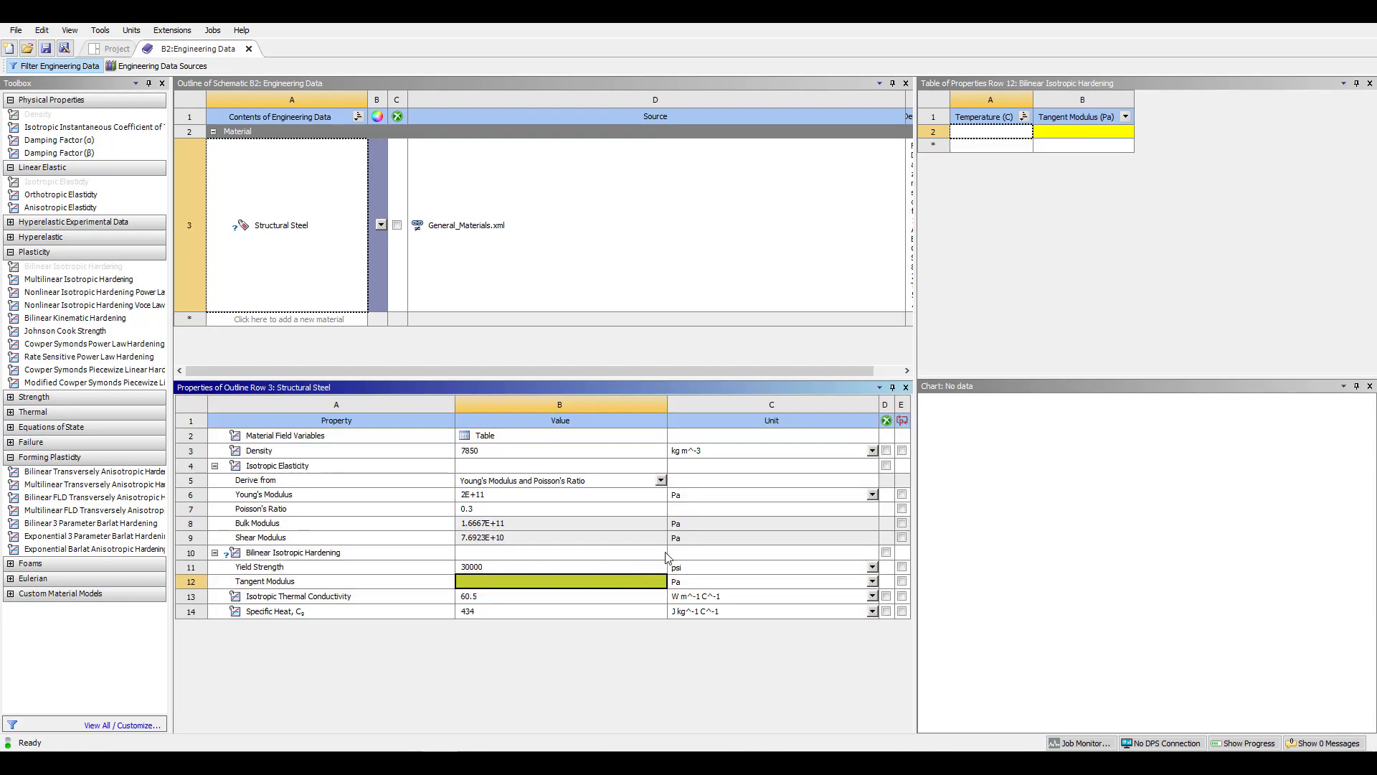
pyautogui.click(871, 582)
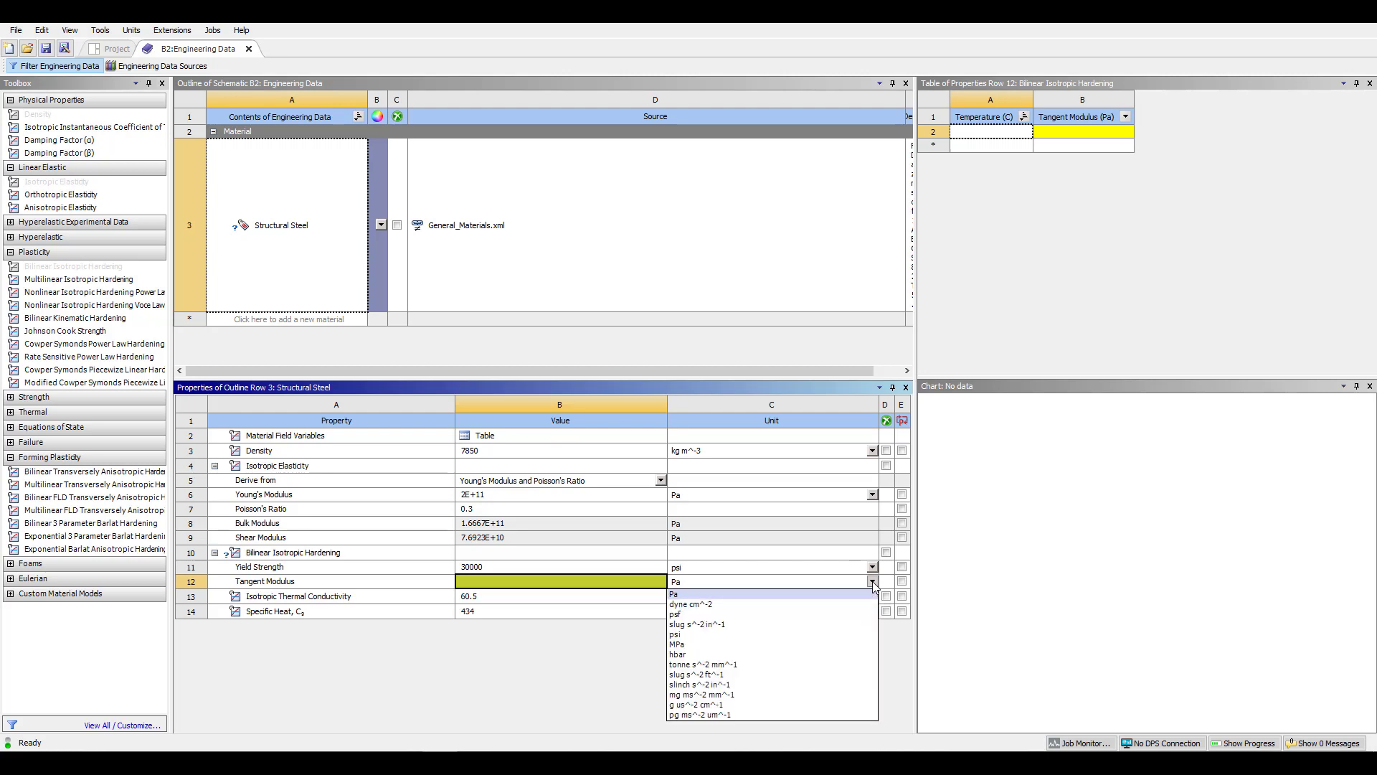
pyautogui.click(678, 634)
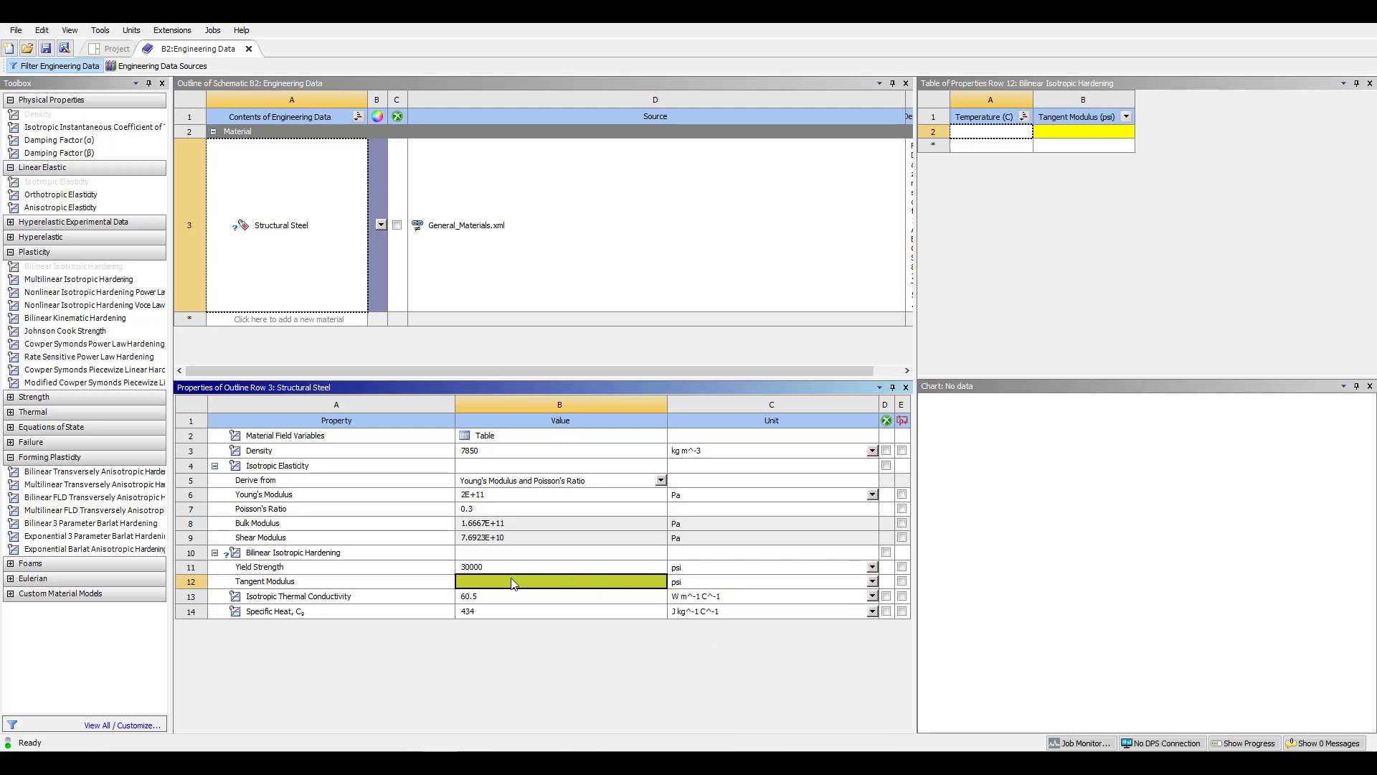
pyautogui.write('10')
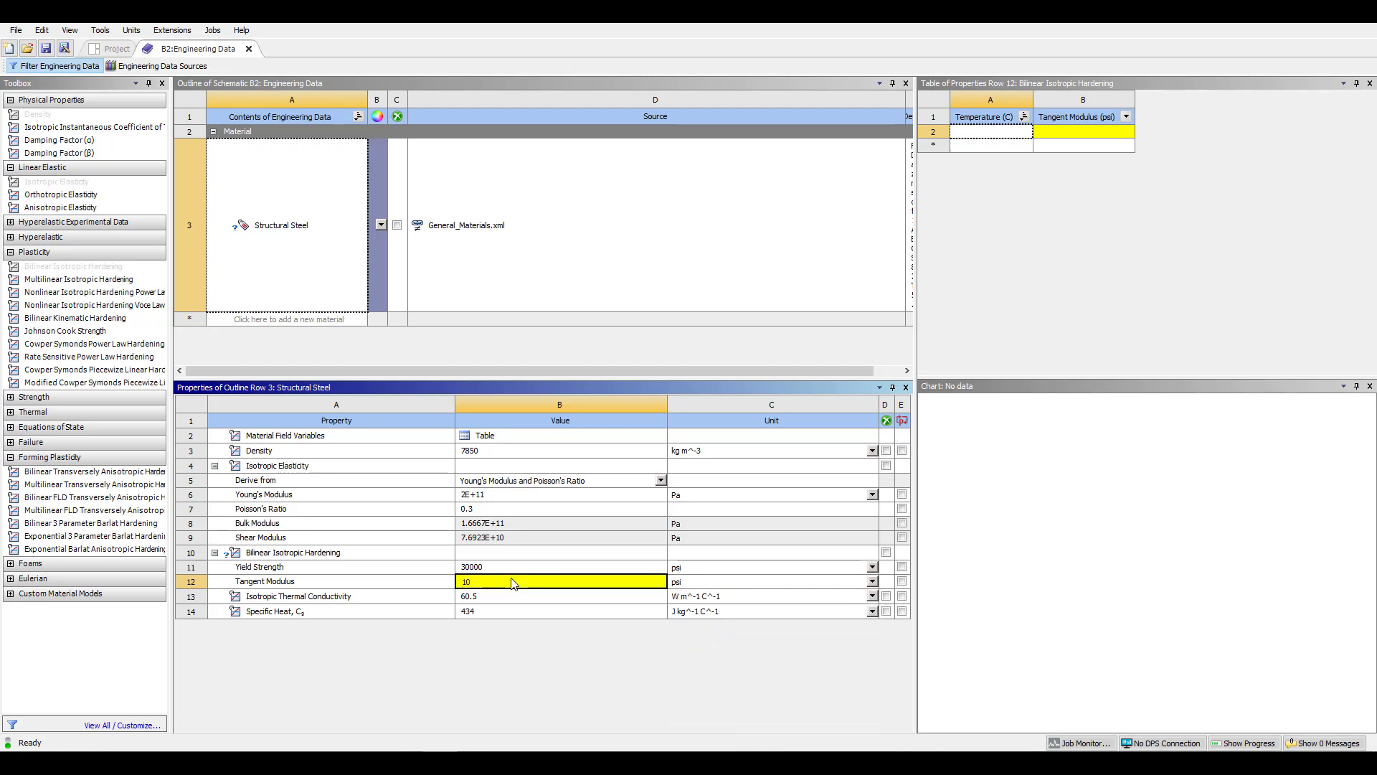
pyautogui.write('000')
pyautogui.press('Return')
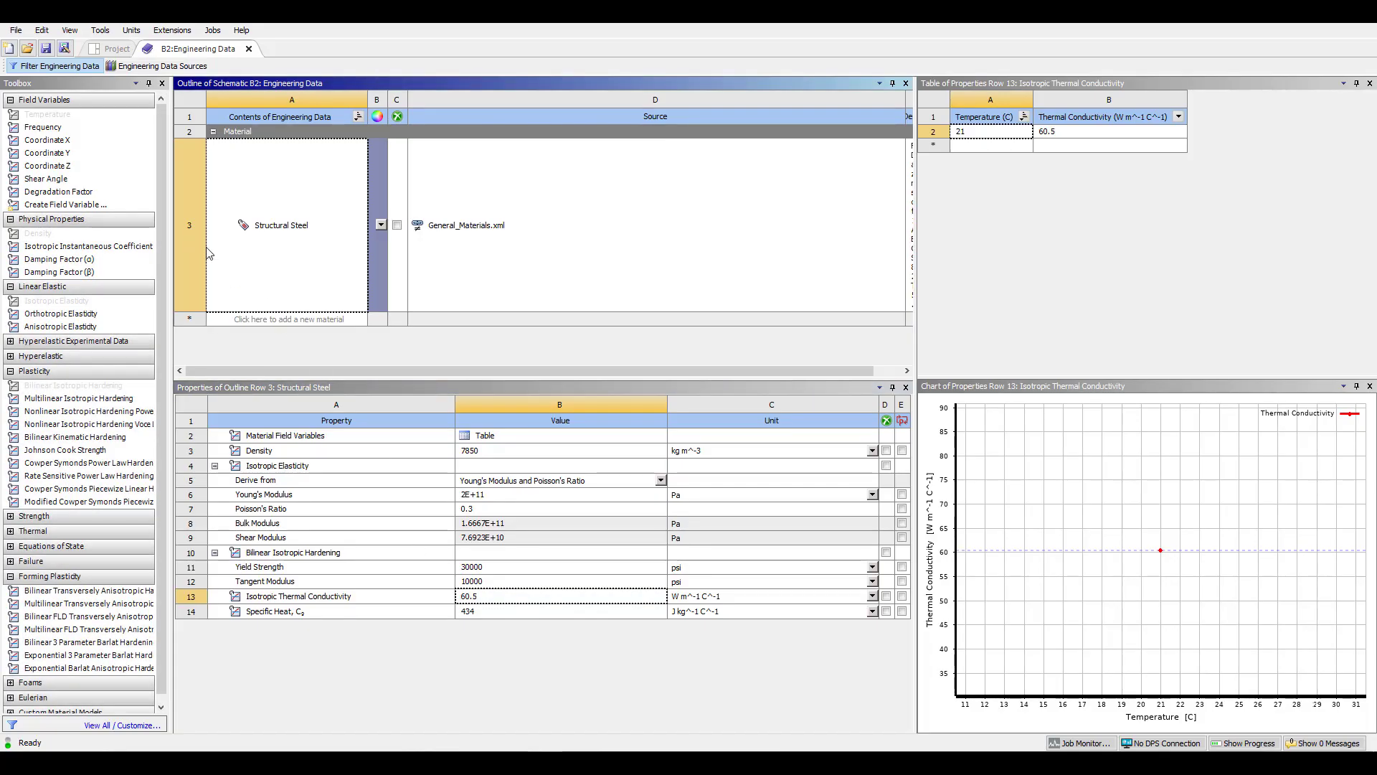
# Return to the Project Schematic and launch Mechanical from LS-DYNA Model cell B4.
pyautogui.click(111, 52)
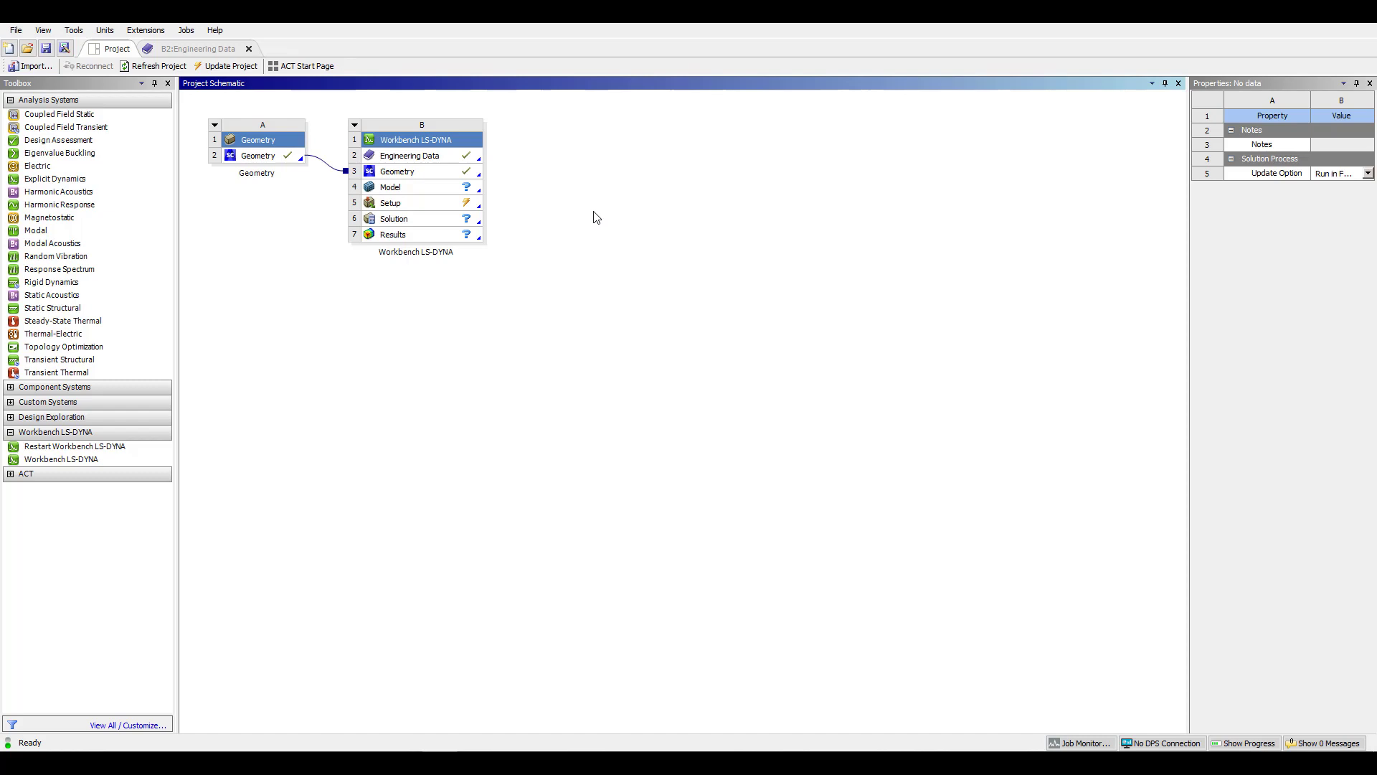
pyautogui.doubleClick(405, 192)
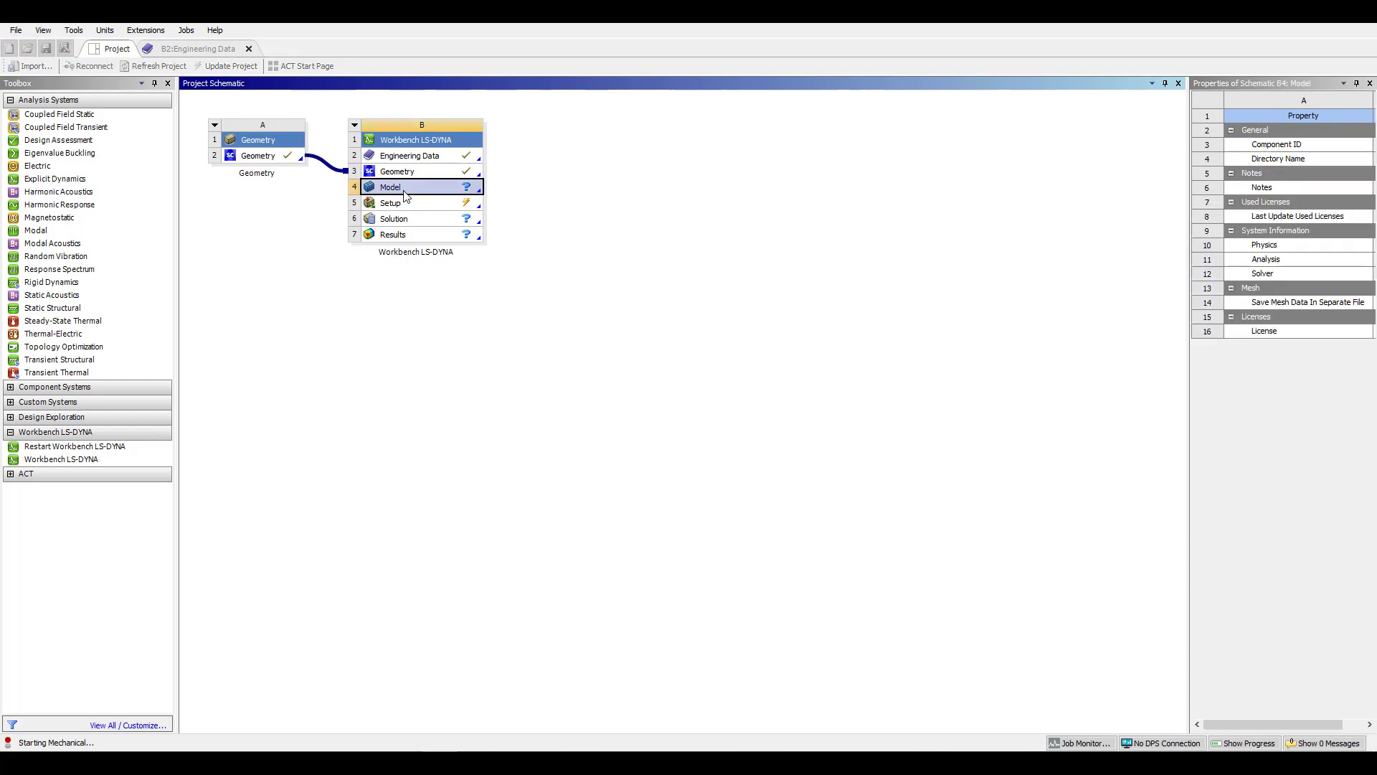